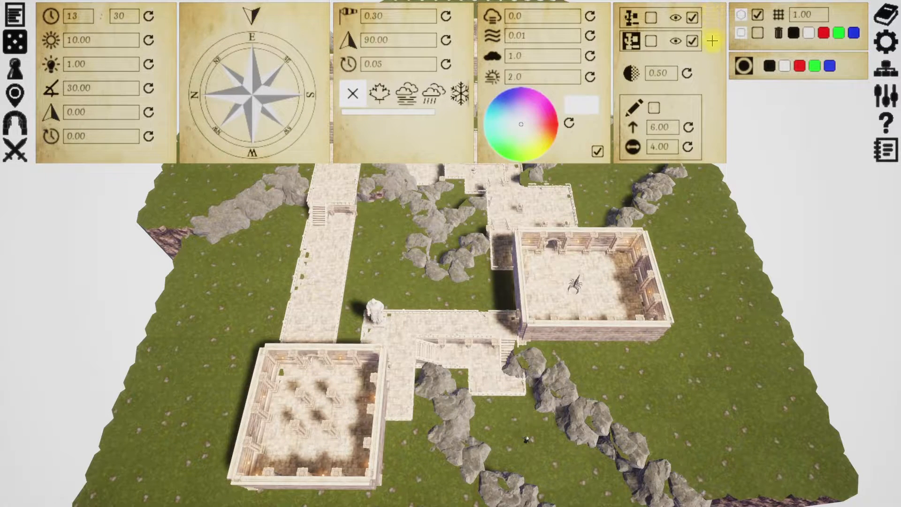
# Activate the fog of war on the dungeon, and switch it on and off for the surroundings
pyautogui.click(651, 17)
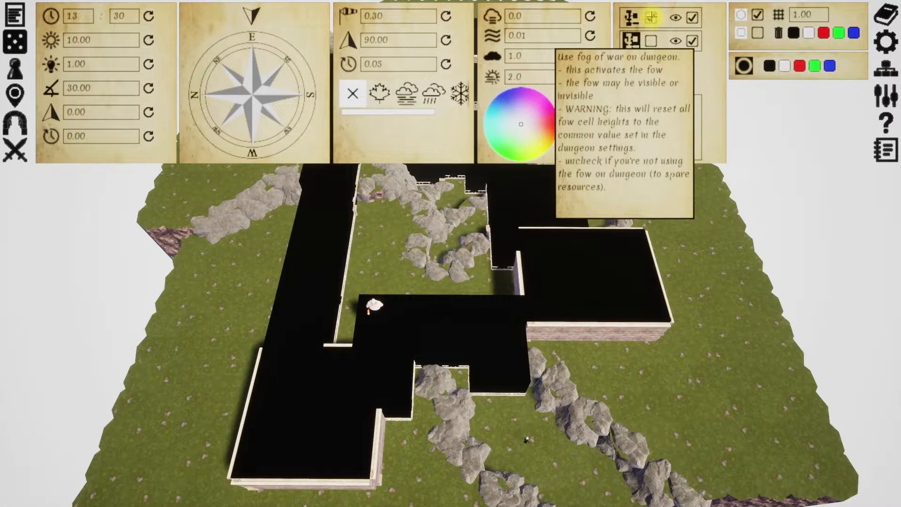
pyautogui.click(651, 17)
pyautogui.click(650, 41)
pyautogui.click(651, 19)
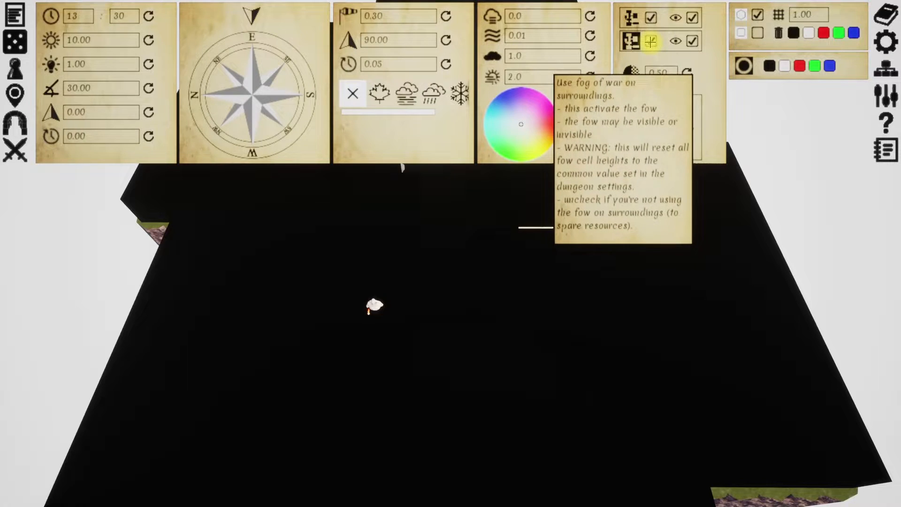
pyautogui.click(651, 42)
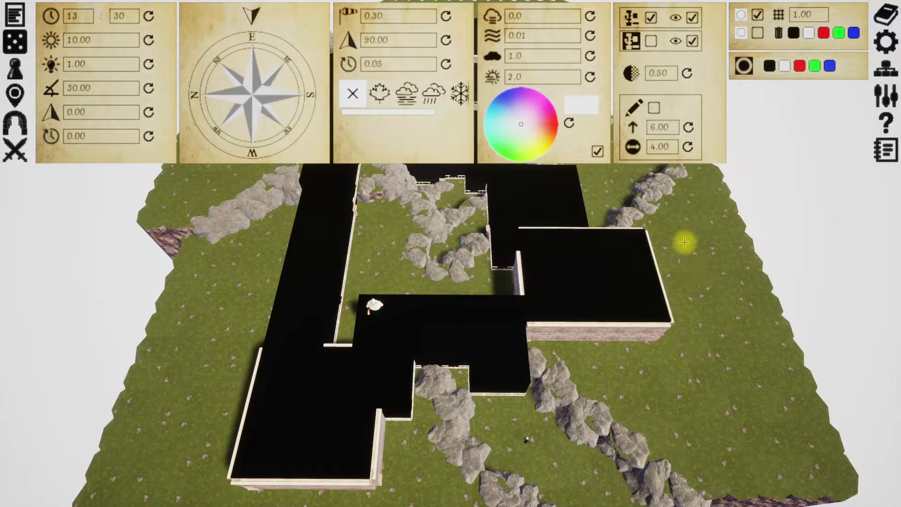
# Turn on manual fog painting, erase the fog over the central corridor and part of the scorpion room, and paint it back
pyautogui.click(654, 108)
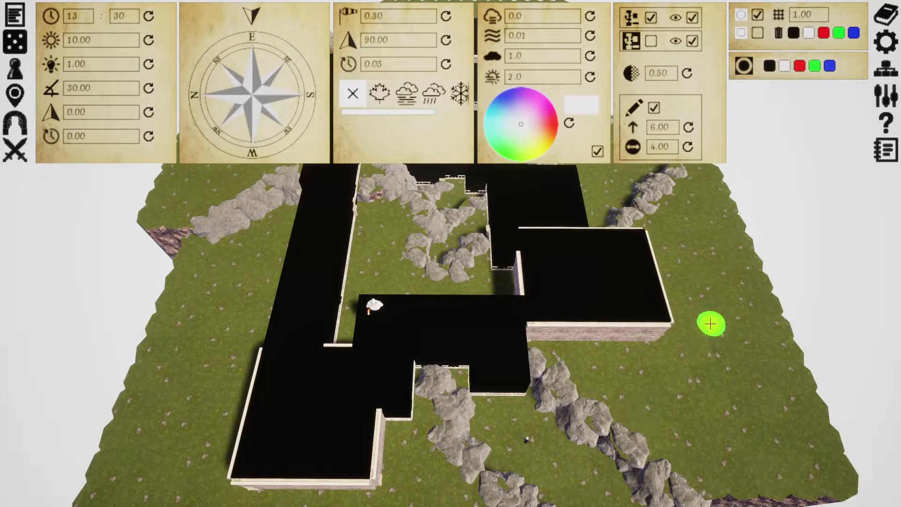
pyautogui.moveTo(540, 296)
pyautogui.mouseDown()
pyautogui.moveTo(570, 300)
pyautogui.moveTo(548, 288)
pyautogui.moveTo(513, 336)
pyautogui.moveTo(499, 318)
pyautogui.moveTo(433, 308)
pyautogui.mouseUp()
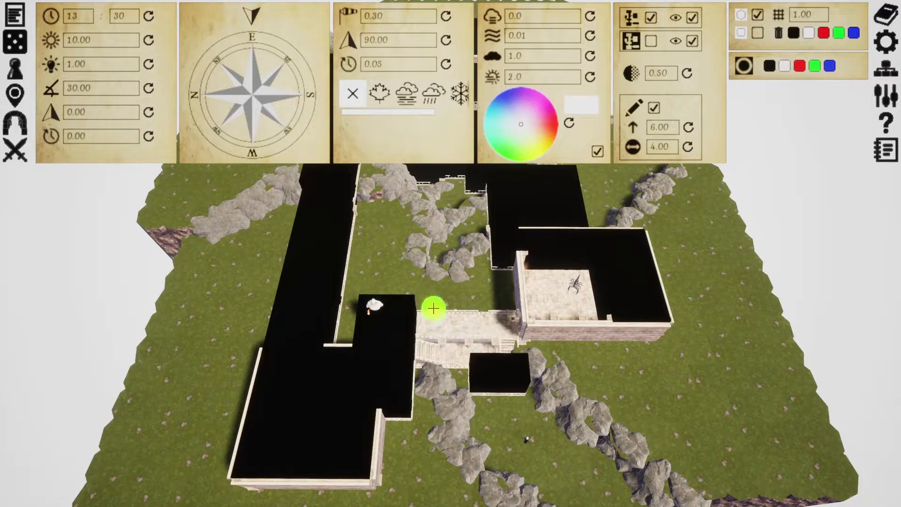
pyautogui.moveTo(419, 313)
pyautogui.mouseDown()
pyautogui.moveTo(517, 332)
pyautogui.moveTo(423, 331)
pyautogui.moveTo(609, 292)
pyautogui.moveTo(497, 286)
pyautogui.moveTo(537, 315)
pyautogui.moveTo(492, 287)
pyautogui.moveTo(519, 263)
pyautogui.mouseUp()
# Try larger fog brush sizes over the scorpion room and set the brush size back to 4
pyautogui.scroll(10, 676, 378)
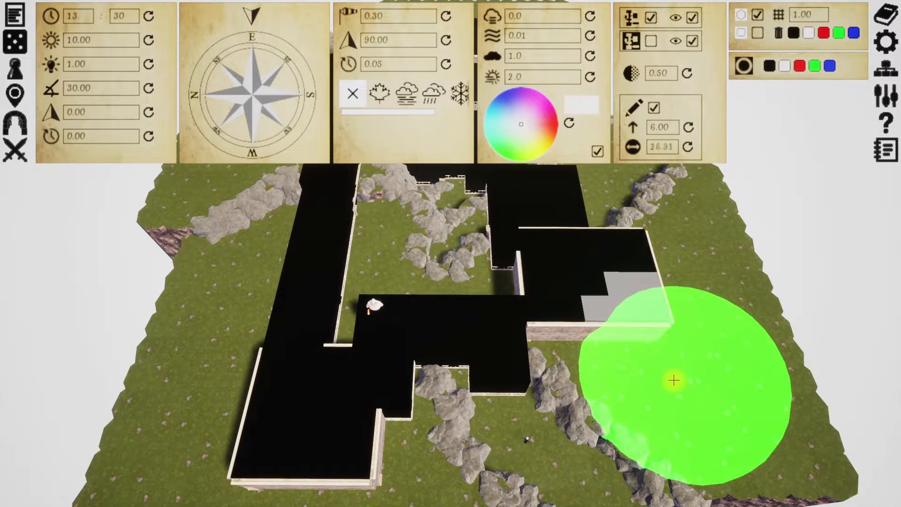
pyautogui.scroll(5, 655, 367)
pyautogui.scroll(-8, 657, 376)
pyautogui.scroll(4, 657, 376)
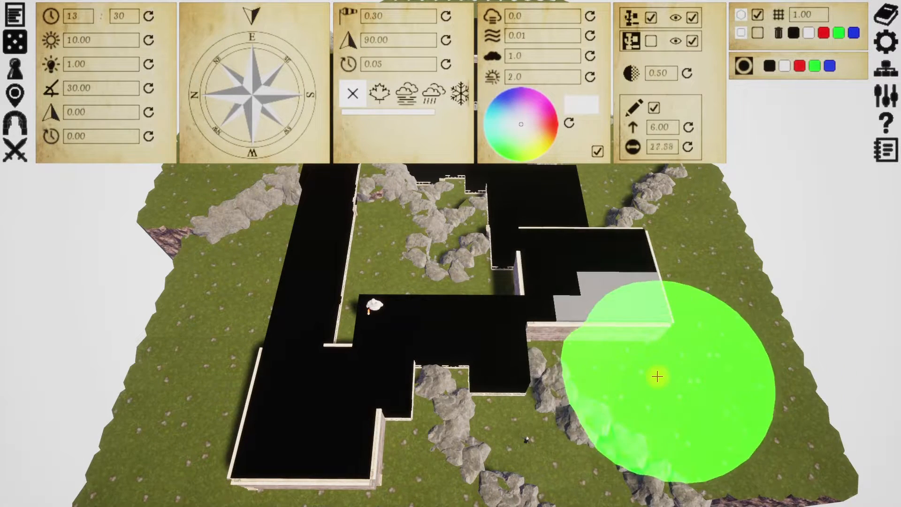
pyautogui.scroll(4, 633, 352)
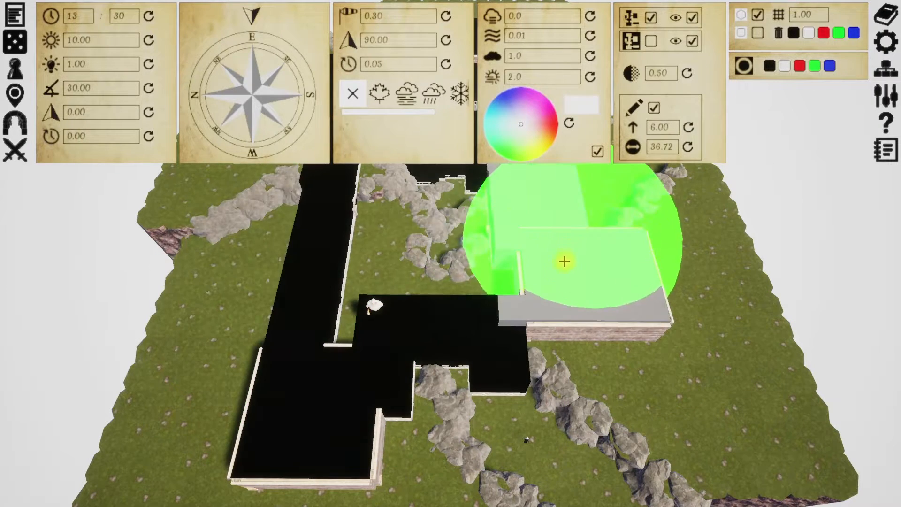
pyautogui.click(564, 262)
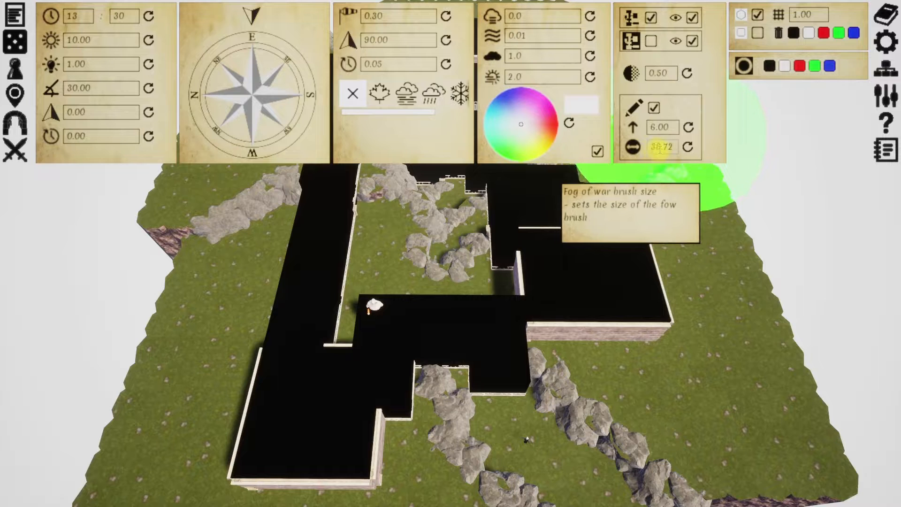
pyautogui.click(661, 148)
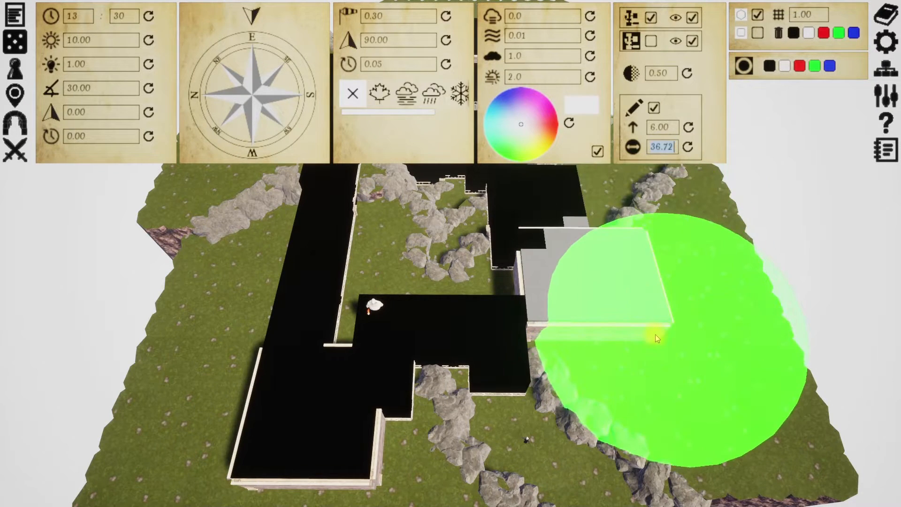
pyautogui.write('4')
pyautogui.press('Return')
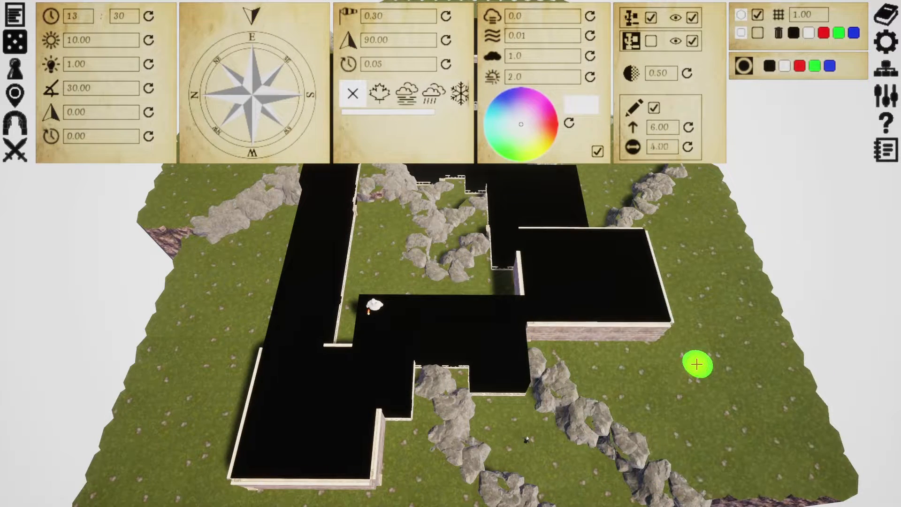
# Paint fog cells with a height of 10 over the statue and turn manual fog painting off
pyautogui.moveTo(441, 304); pyautogui.dragTo(376, 311)
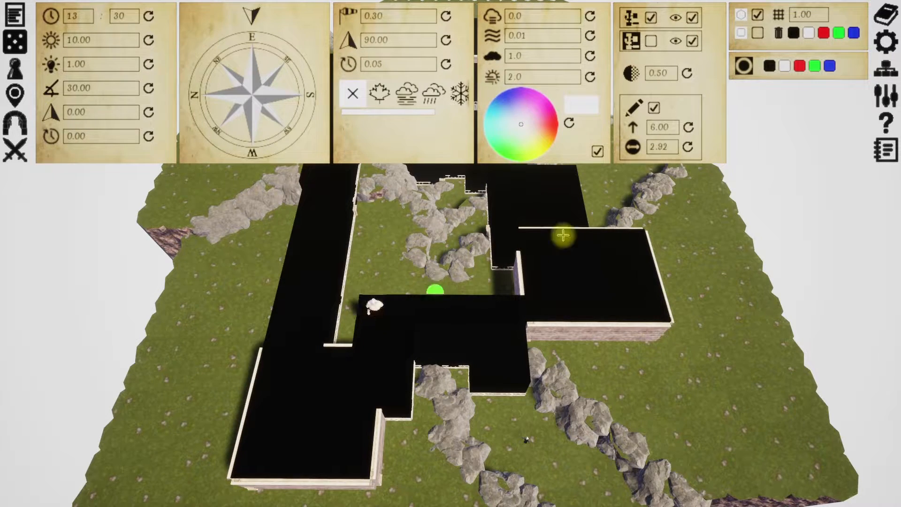
pyautogui.click(671, 127)
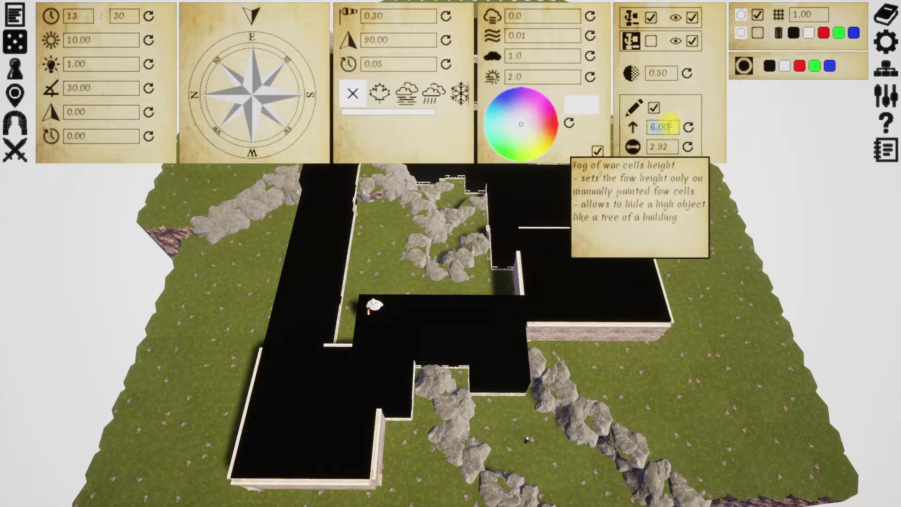
pyautogui.write('10')
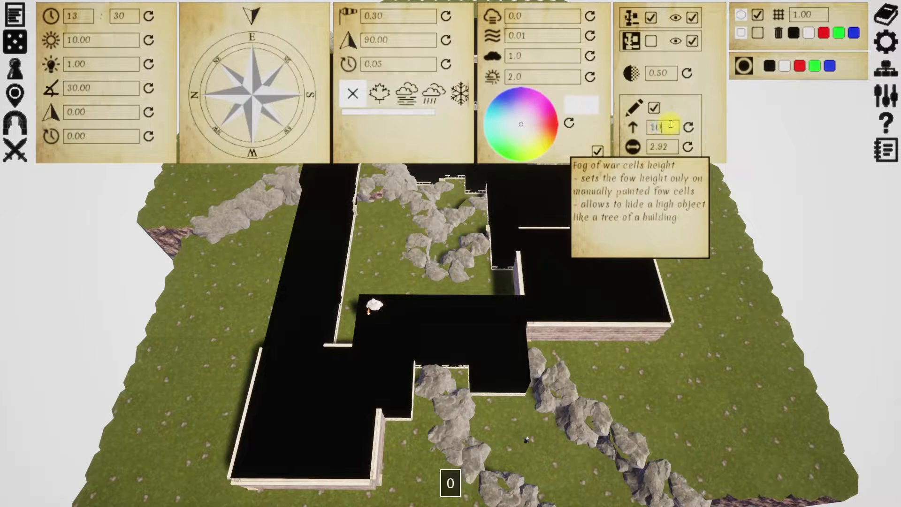
pyautogui.press('Return')
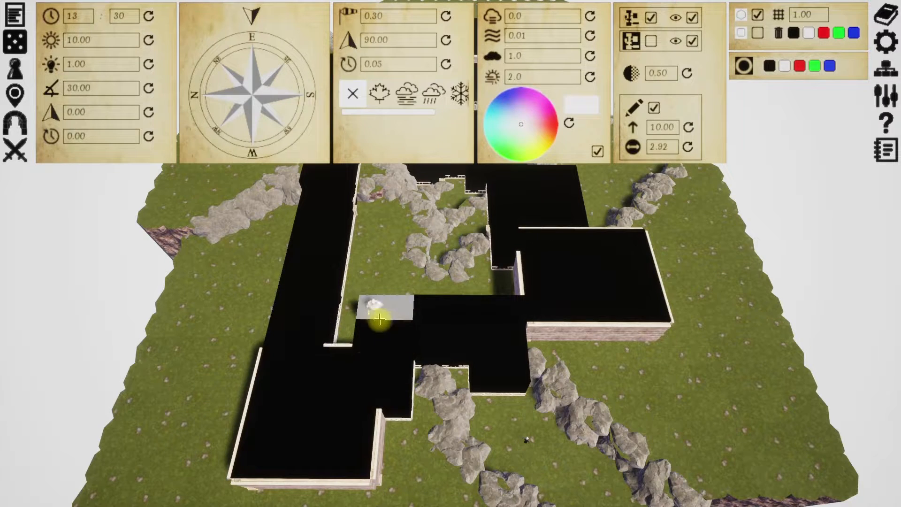
pyautogui.click(370, 298)
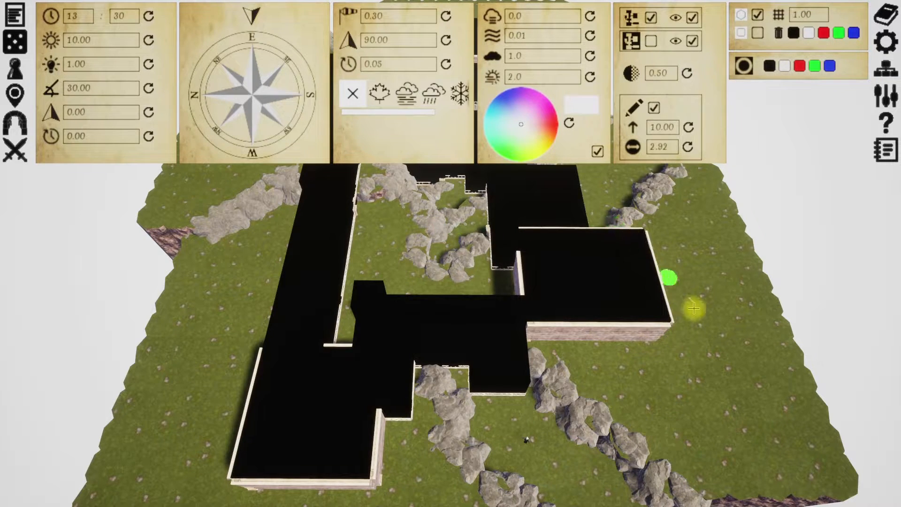
pyautogui.click(653, 108)
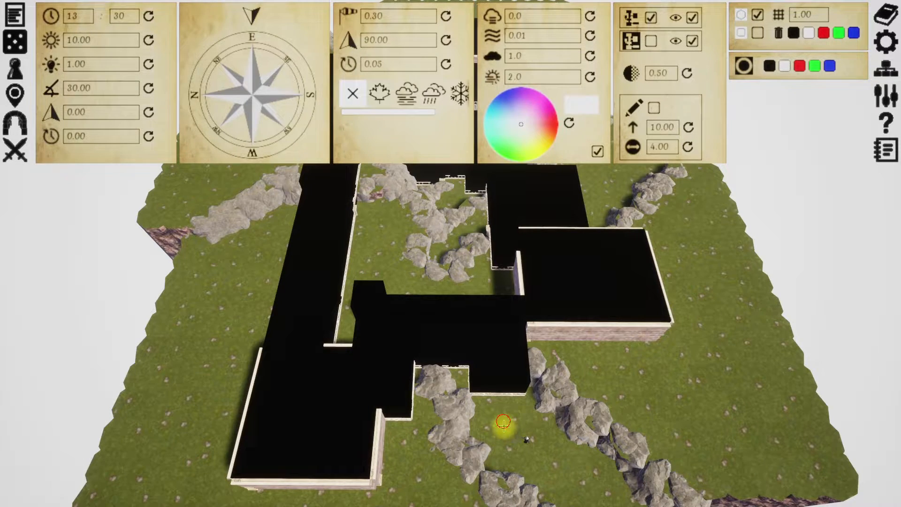
# Enable sight through the fog of war for the selected character and activate the fog on the surroundings
pyautogui.click(16, 70)
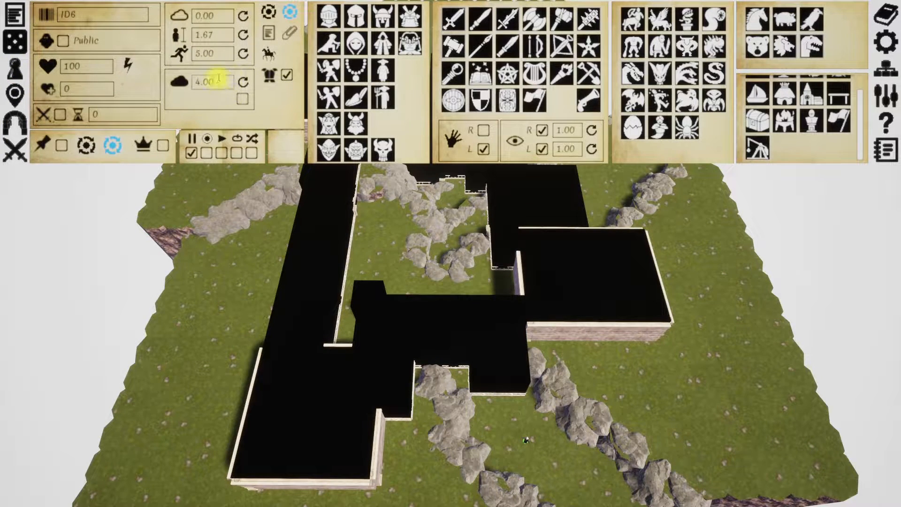
pyautogui.click(242, 98)
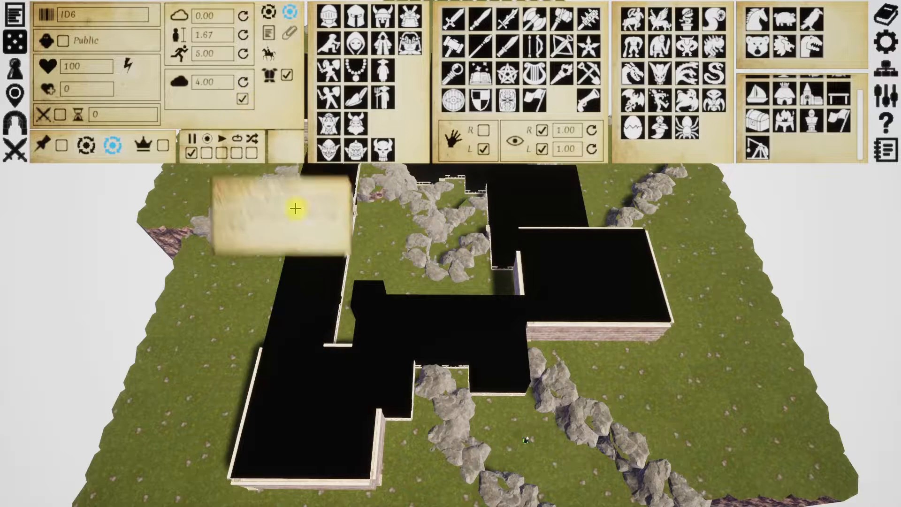
pyautogui.click(884, 101)
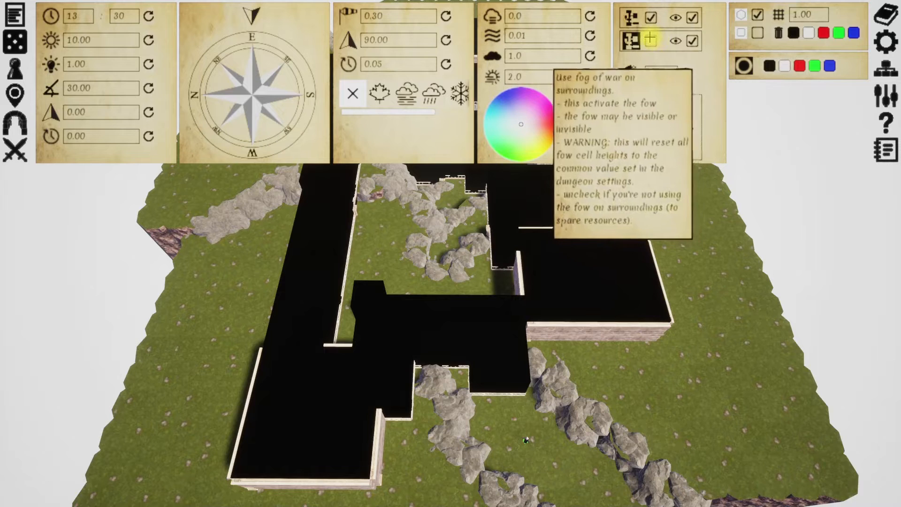
pyautogui.click(650, 41)
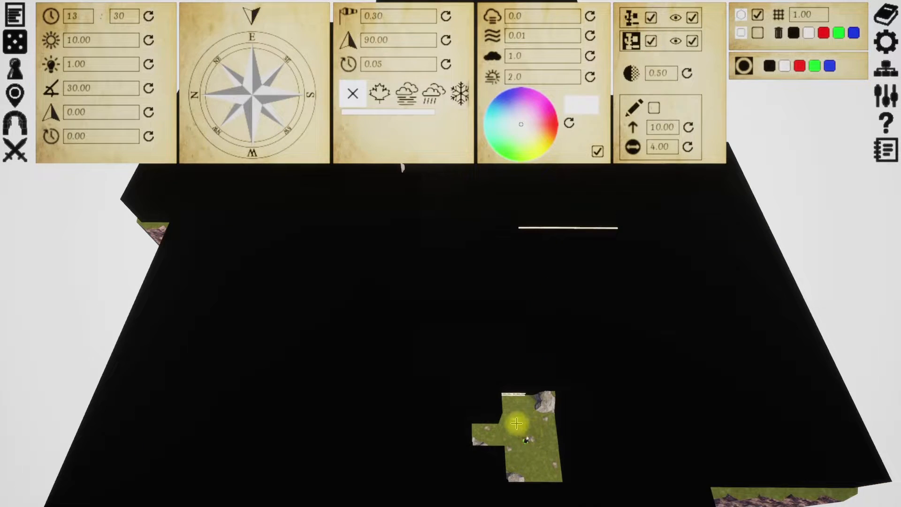
# Move the character from the grass onto the lower terrace and along it towards the statue to uncover the fog
pyautogui.click(525, 441)
pyautogui.click(511, 406)
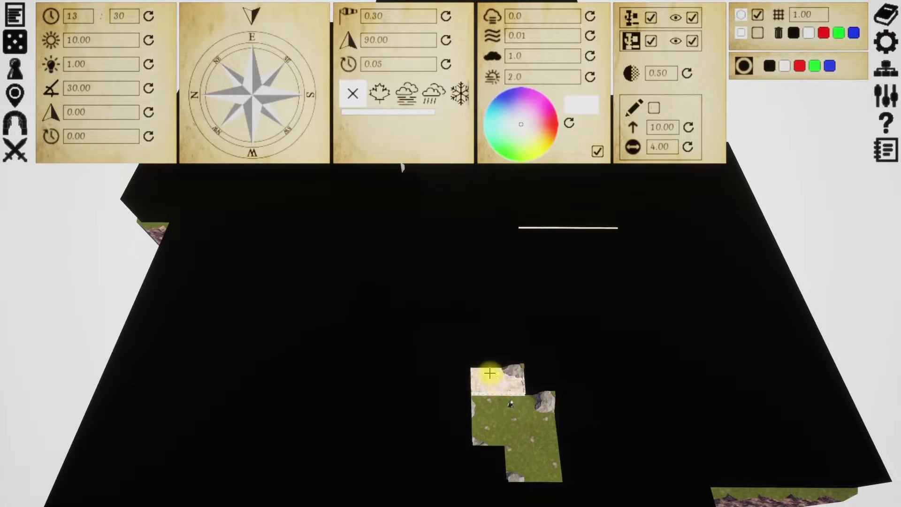
pyautogui.click(490, 373)
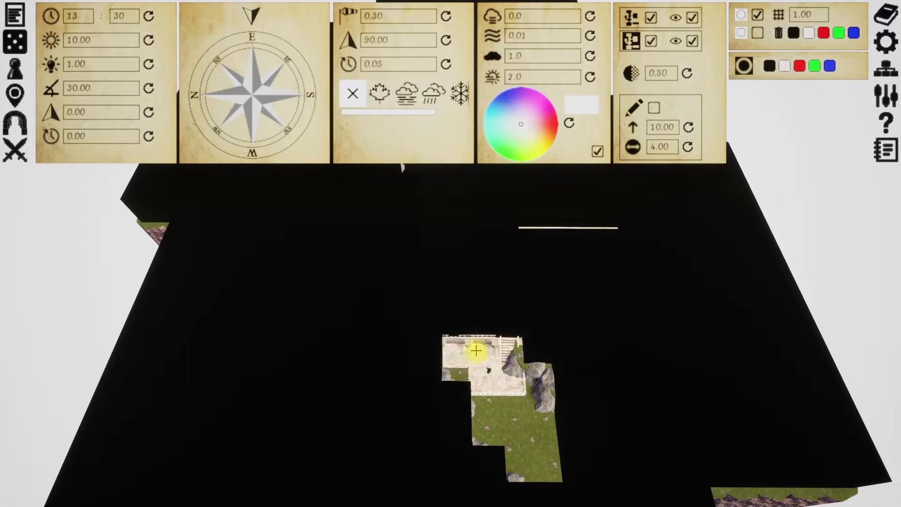
pyautogui.click(448, 353)
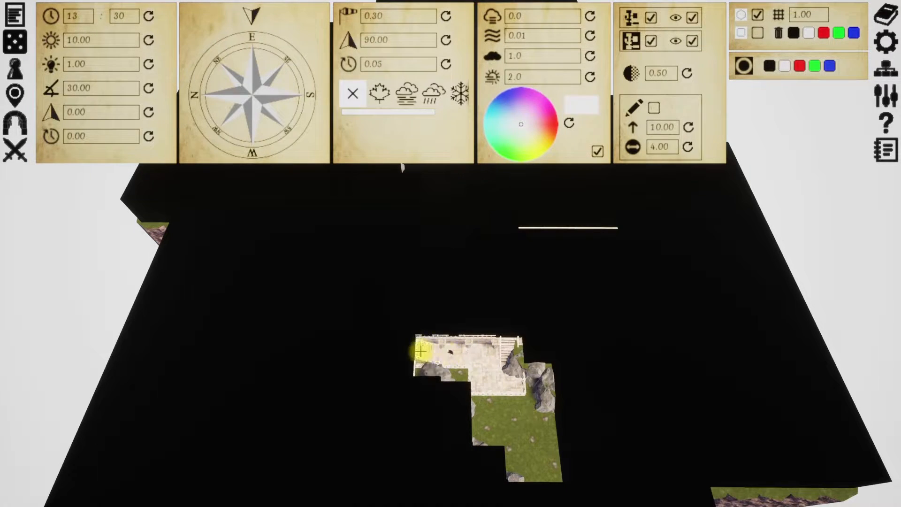
pyautogui.click(398, 346)
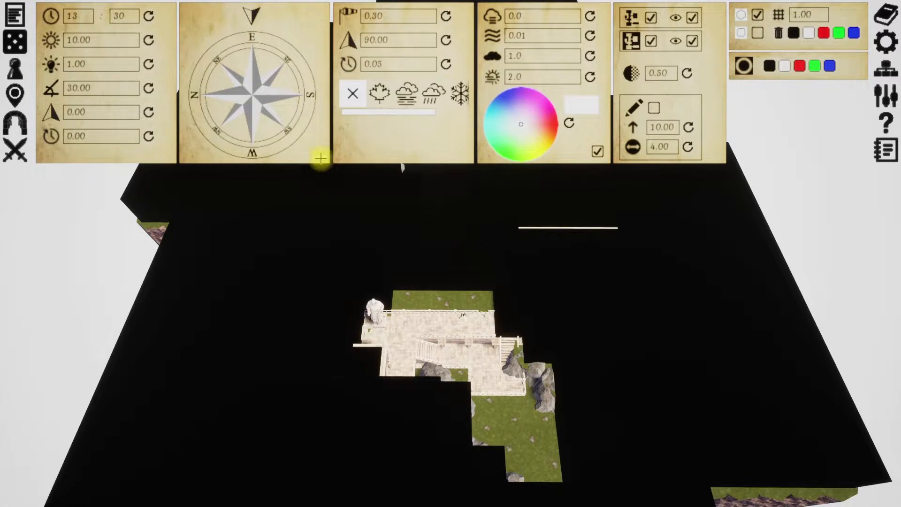
# Set the character's fog of war sight distance to 40 and reset it to its default
pyautogui.click(15, 69)
pyautogui.click(37, 133)
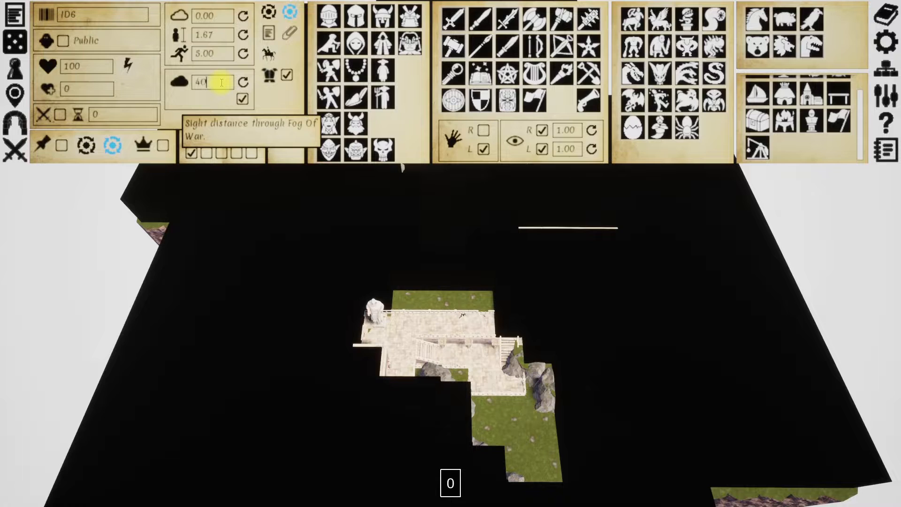
pyautogui.press('Return')
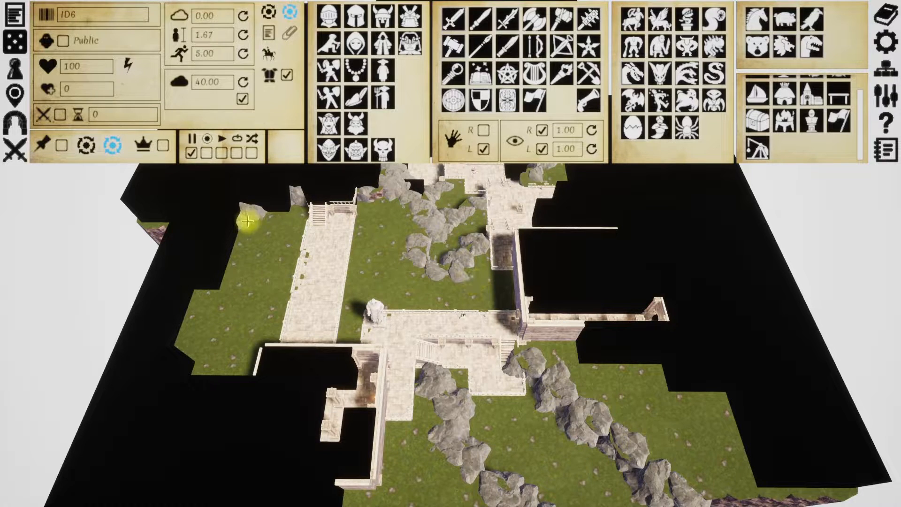
pyautogui.click(242, 82)
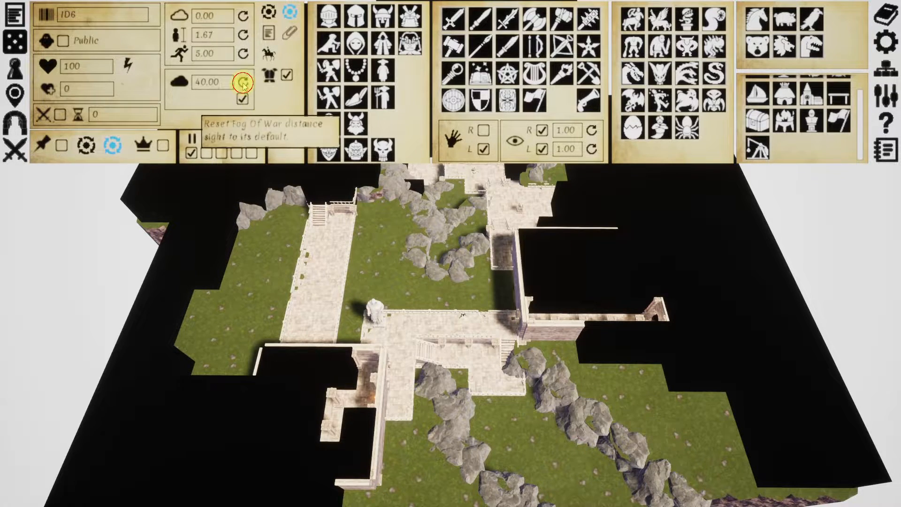
# Turn off both the visibility and the use of the fog of war on the surroundings
pyautogui.click(880, 93)
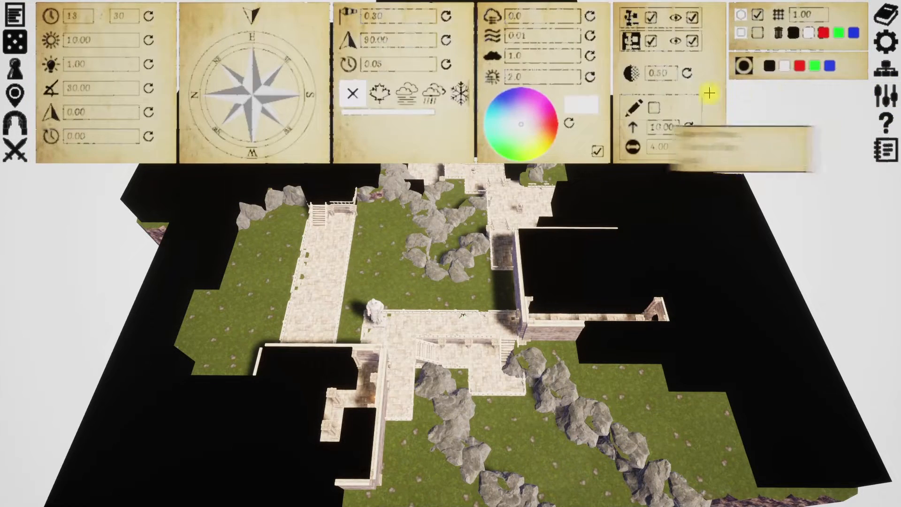
pyautogui.click(692, 45)
pyautogui.click(651, 41)
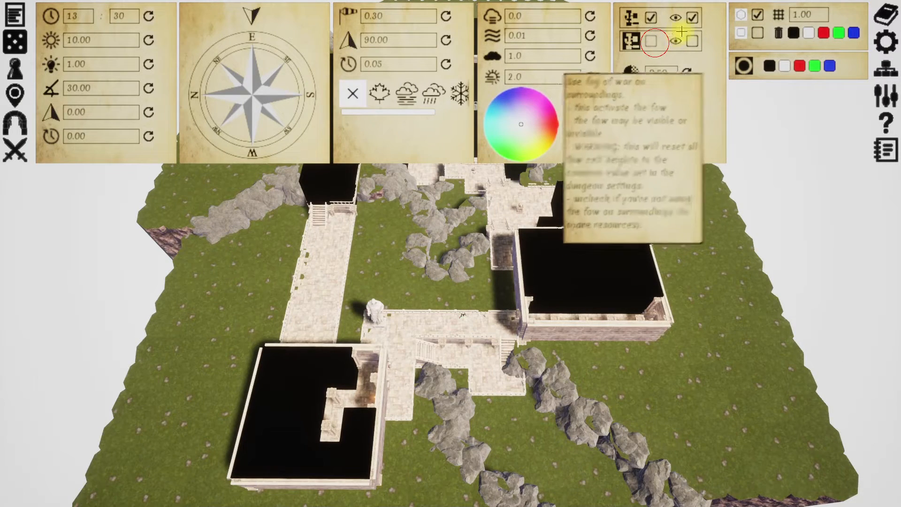
# Hide the dungeon's fog of war, select the scorpion in the walled room, and make the fog visible again
pyautogui.click(692, 18)
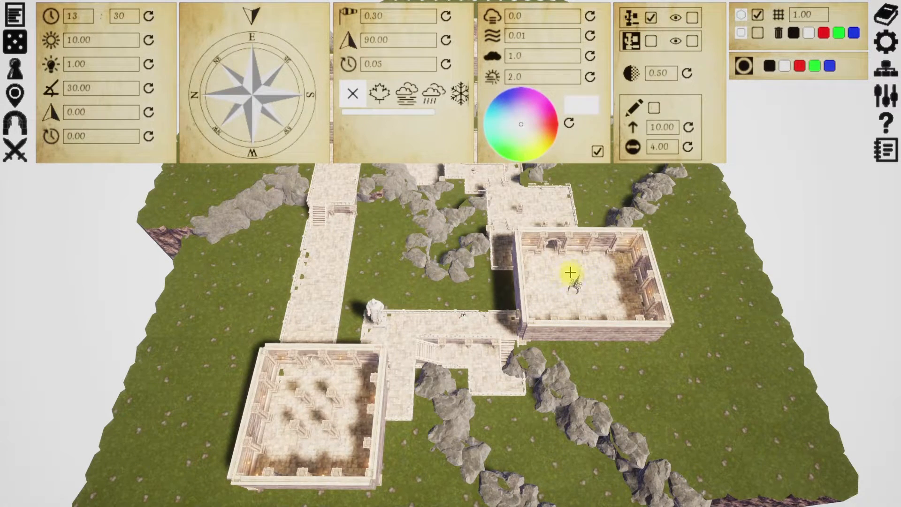
pyautogui.click(569, 283)
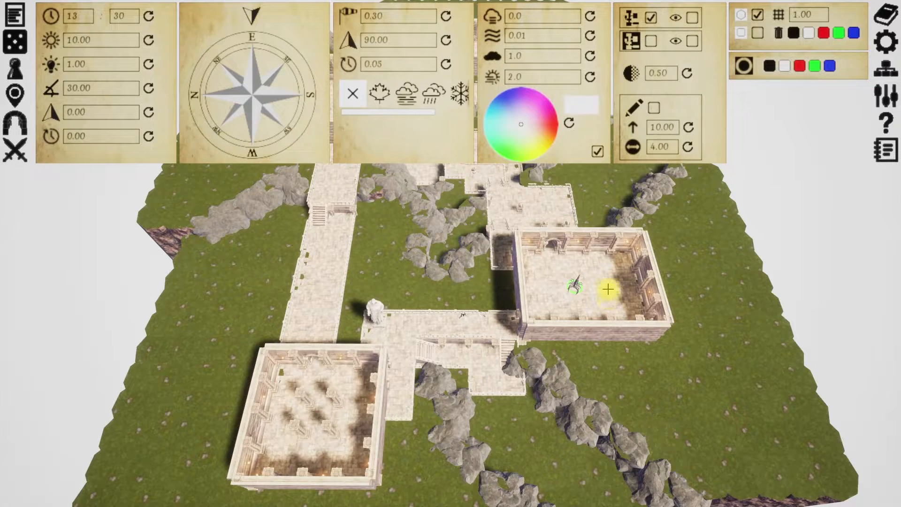
pyautogui.click(691, 18)
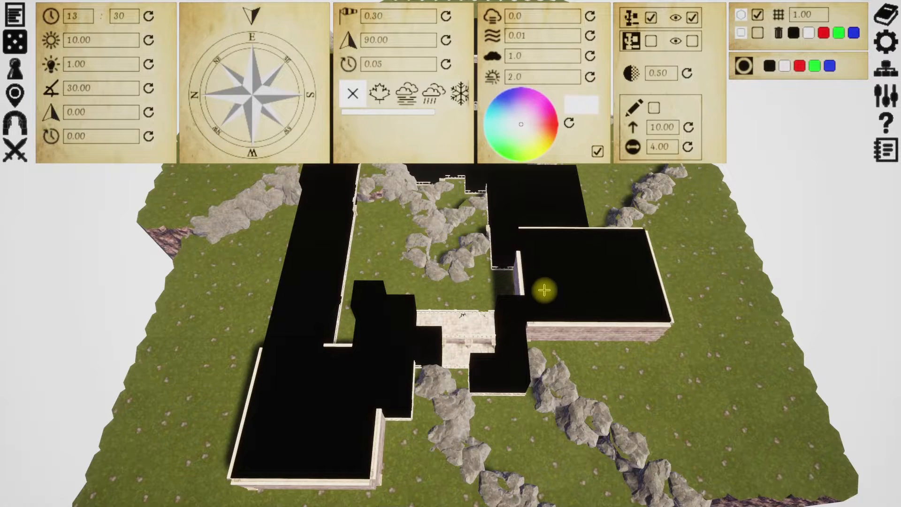
# Enable the player option that makes the fog of war semi-transparent
pyautogui.click(885, 42)
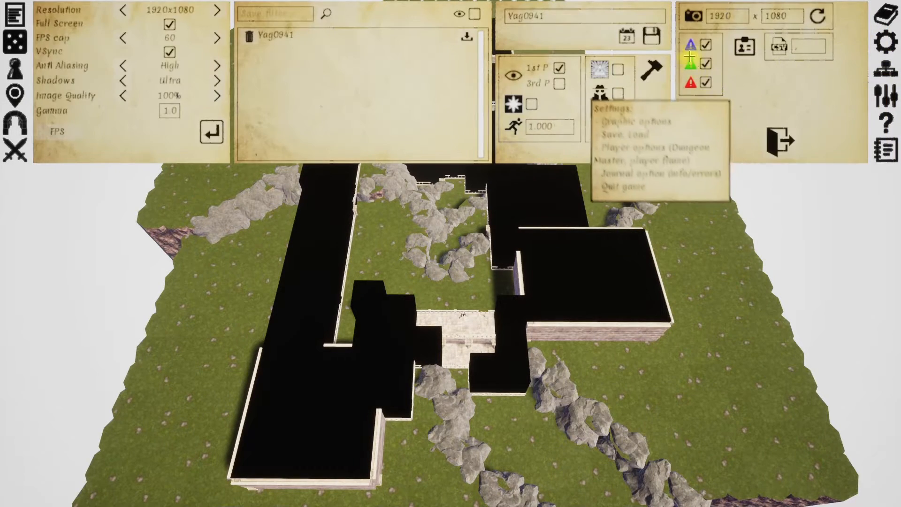
pyautogui.click(616, 69)
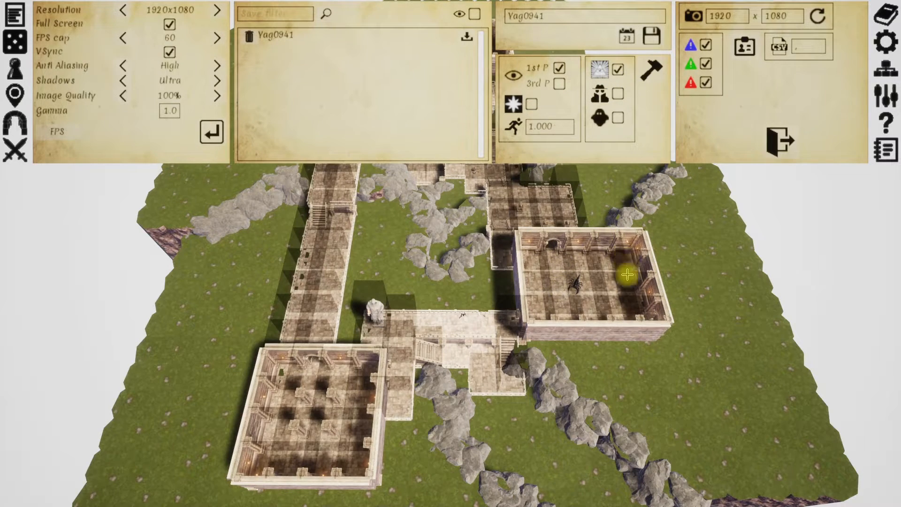
# Select the scorpion and move it around the walled room under the semi-transparent fog, ending near the room's front wall
pyautogui.moveTo(555, 270); pyautogui.dragTo(615, 302)
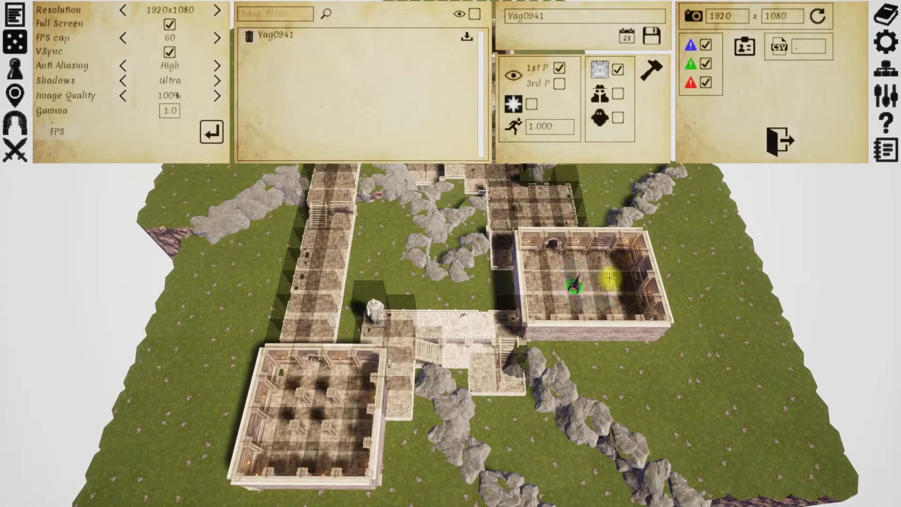
pyautogui.rightClick(610, 270)
pyautogui.rightClick(609, 299)
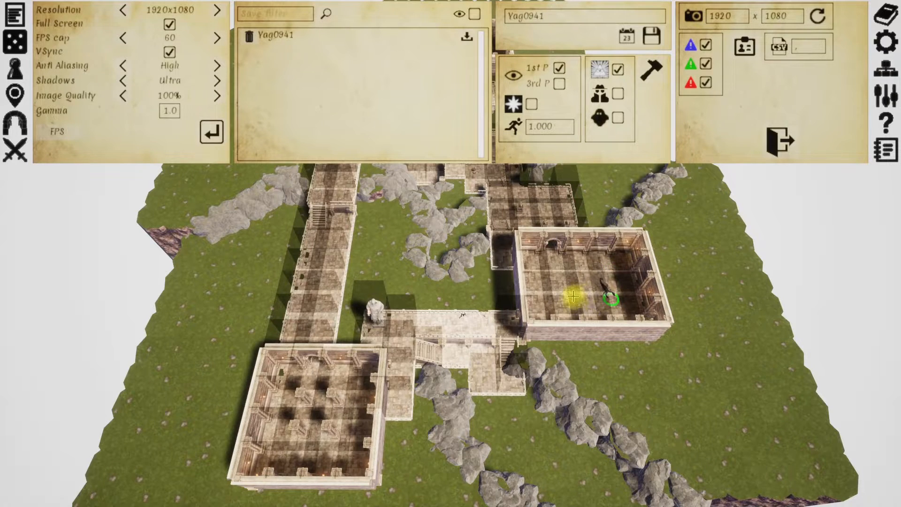
pyautogui.rightClick(580, 287)
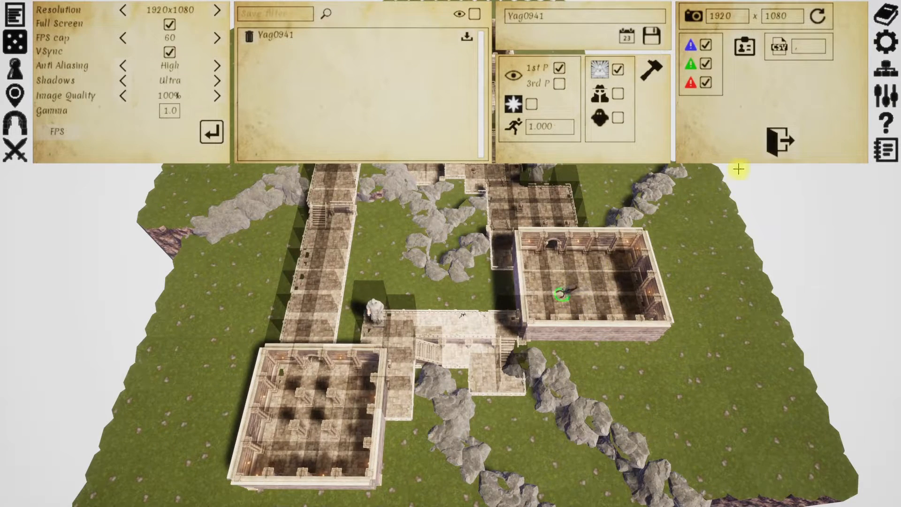
# Disable the player option that makes the fog of war semi-transparent
pyautogui.click(885, 94)
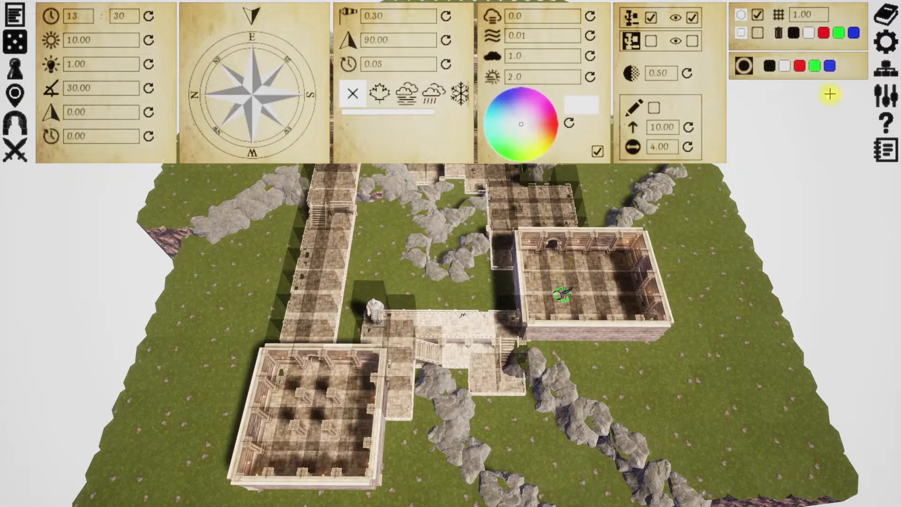
pyautogui.click(885, 42)
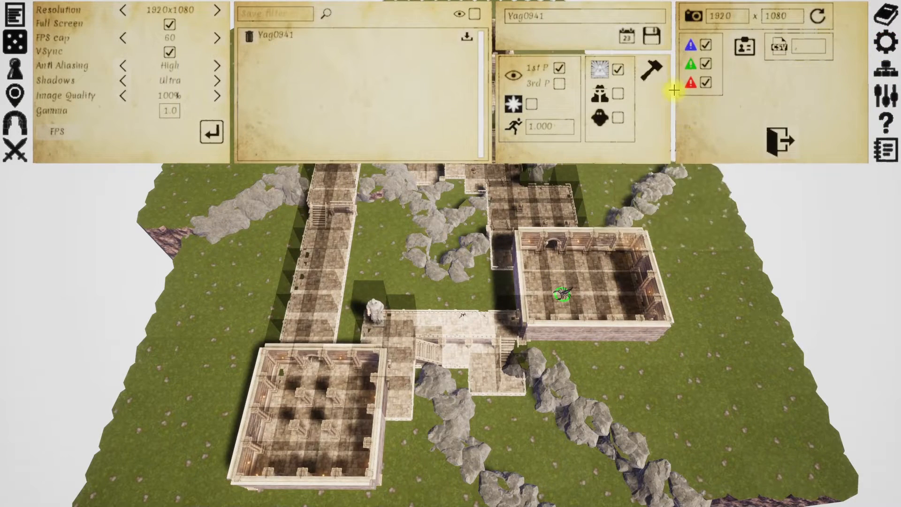
pyautogui.click(619, 71)
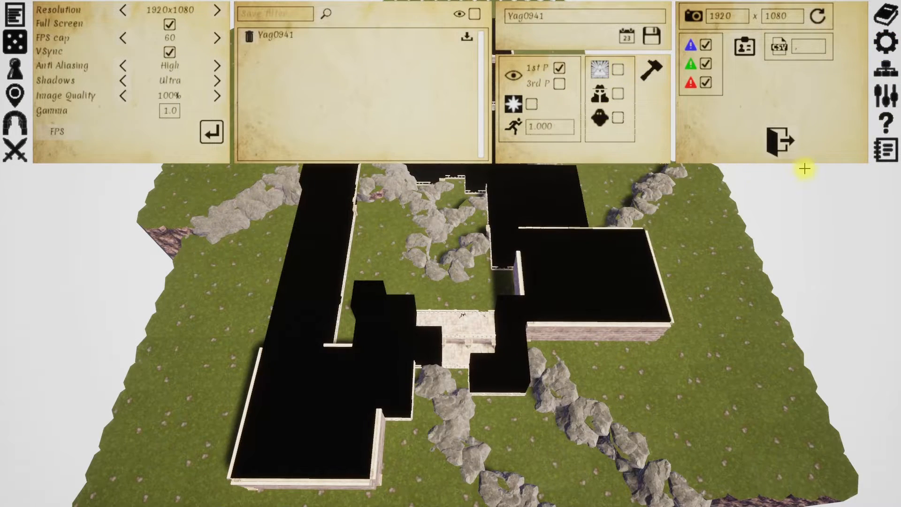
# Toggle the dungeon's fog of war use off and on, and hide and show the whole dungeon fog
pyautogui.click(885, 96)
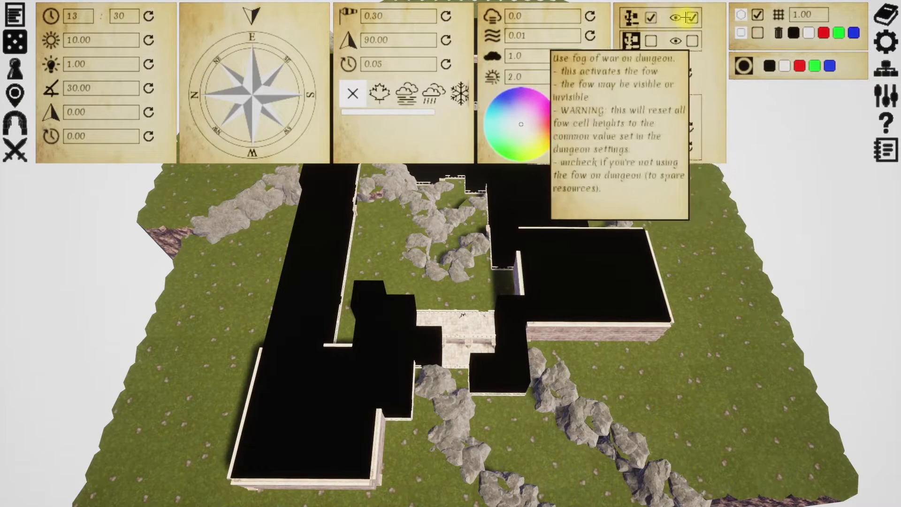
pyautogui.click(650, 18)
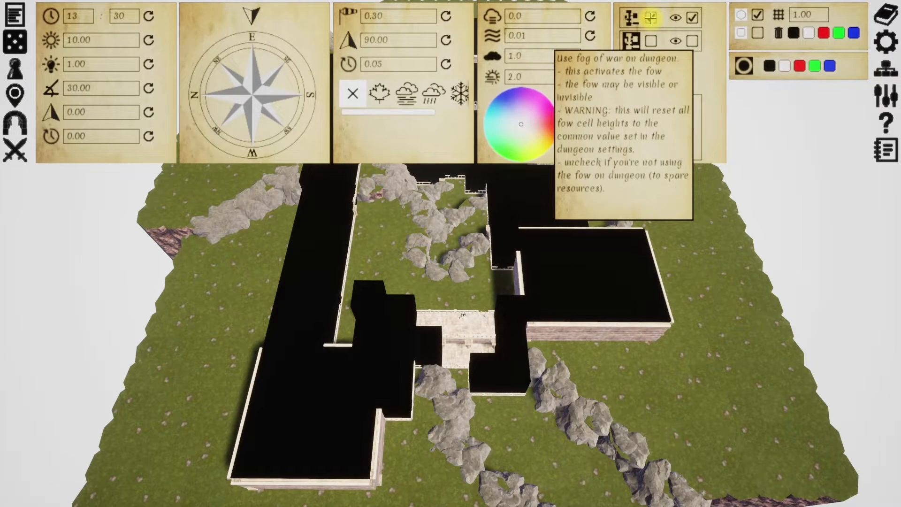
pyautogui.click(651, 17)
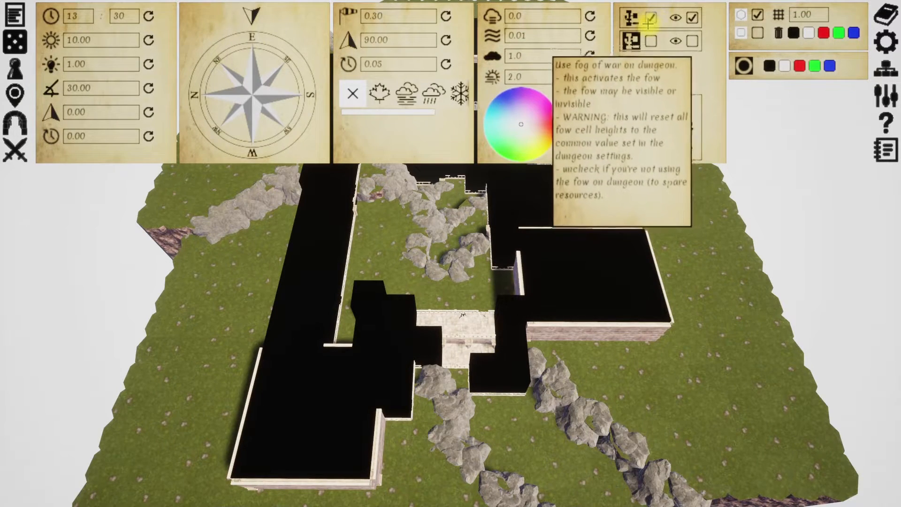
pyautogui.click(692, 18)
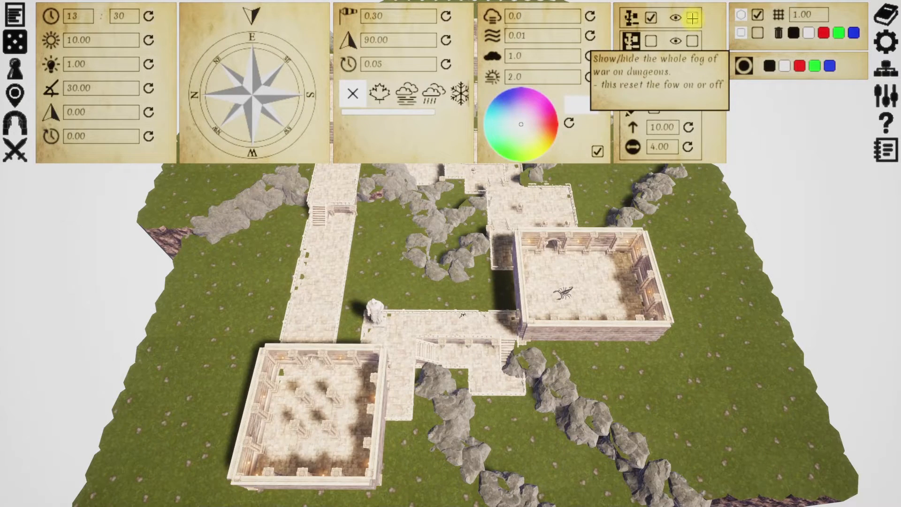
pyautogui.click(692, 18)
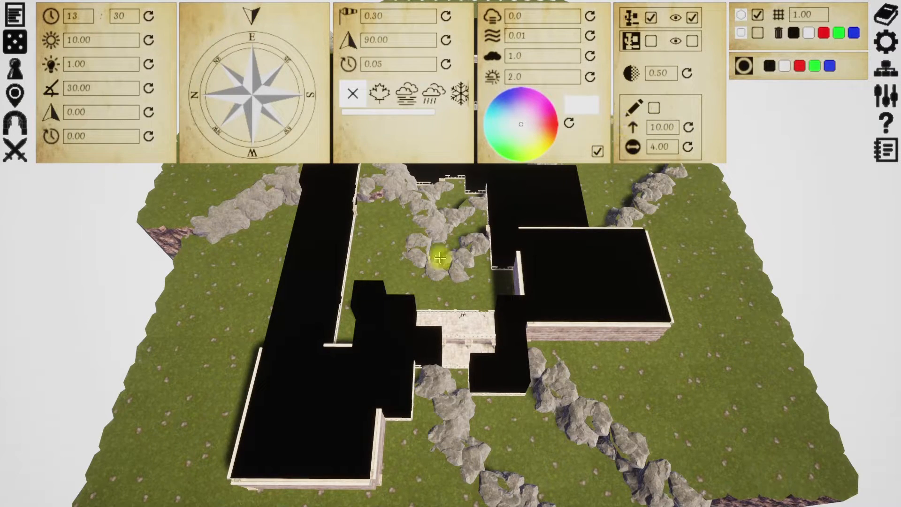
# Deactivate the dungeon's fog of war, switch its visibility off and on while inactive, and reactivate it to reset the fog cells
pyautogui.click(651, 18)
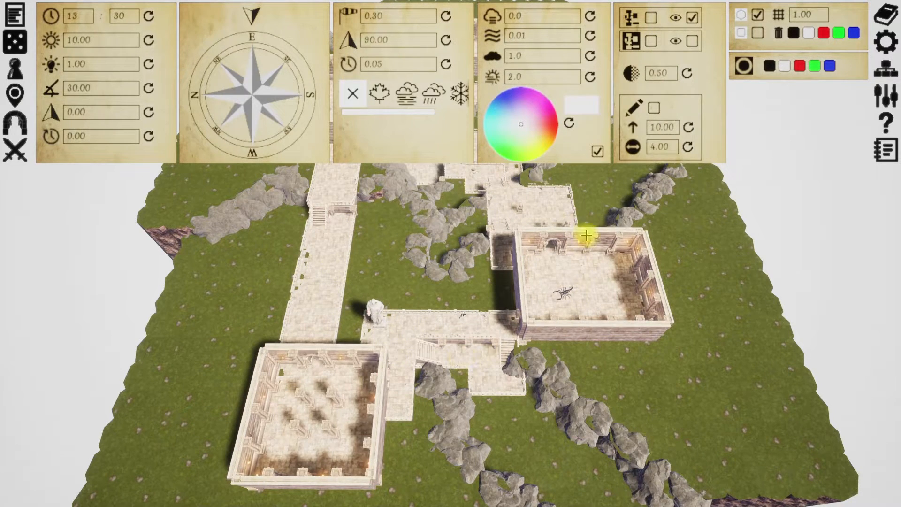
pyautogui.click(691, 17)
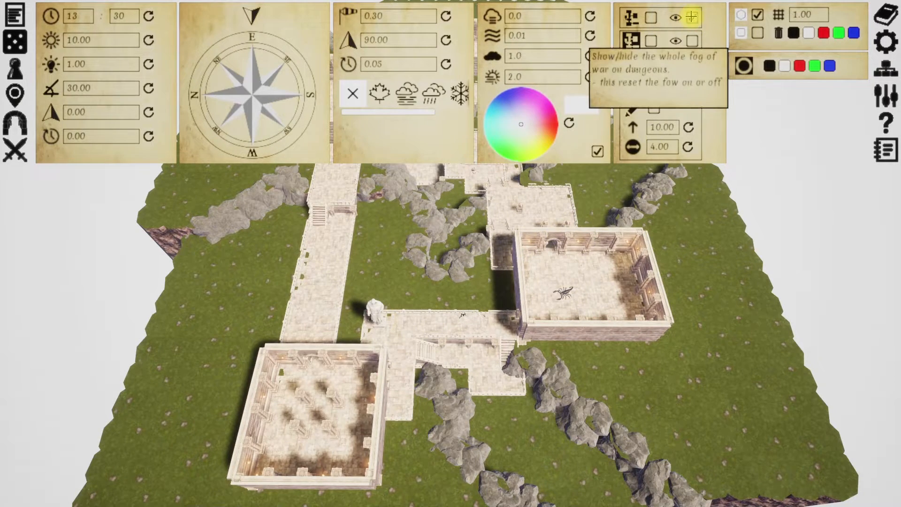
pyautogui.click(691, 16)
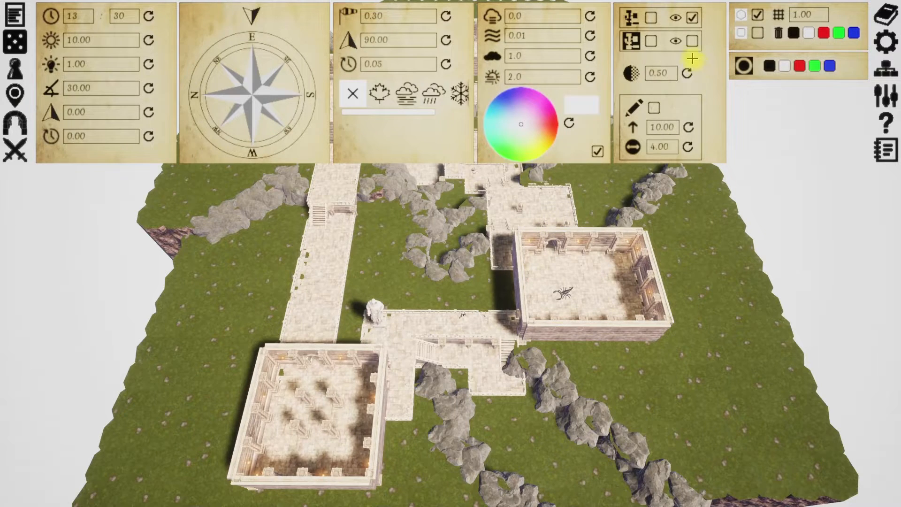
pyautogui.click(651, 18)
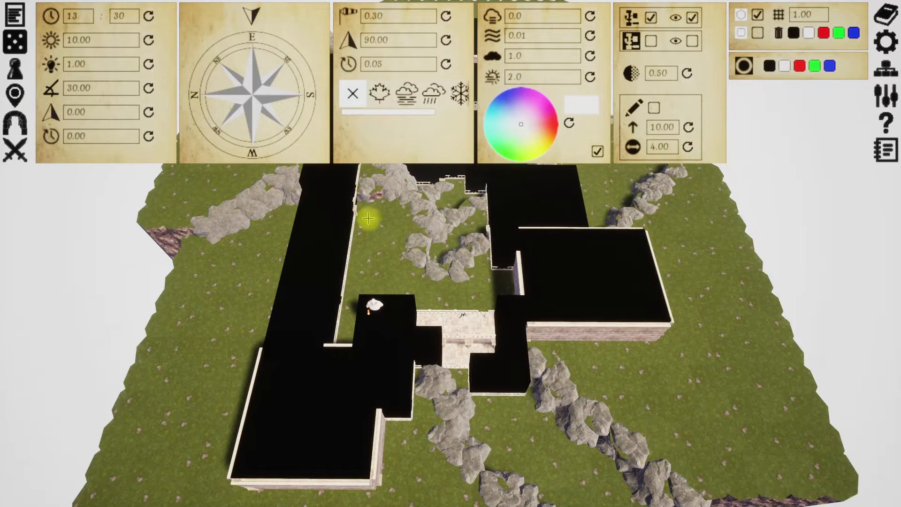
# Hide the active dungeon fog of war and make it visible again, keeping its use activated
pyautogui.click(691, 17)
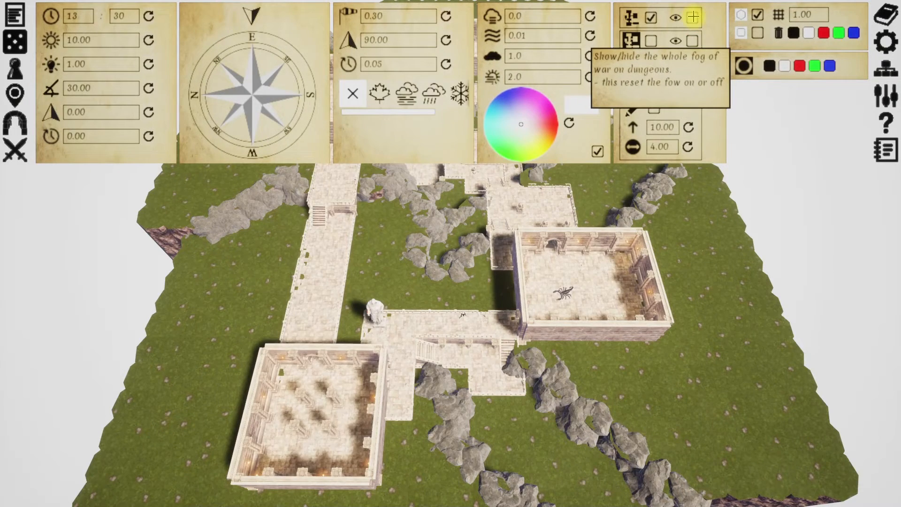
pyautogui.click(693, 17)
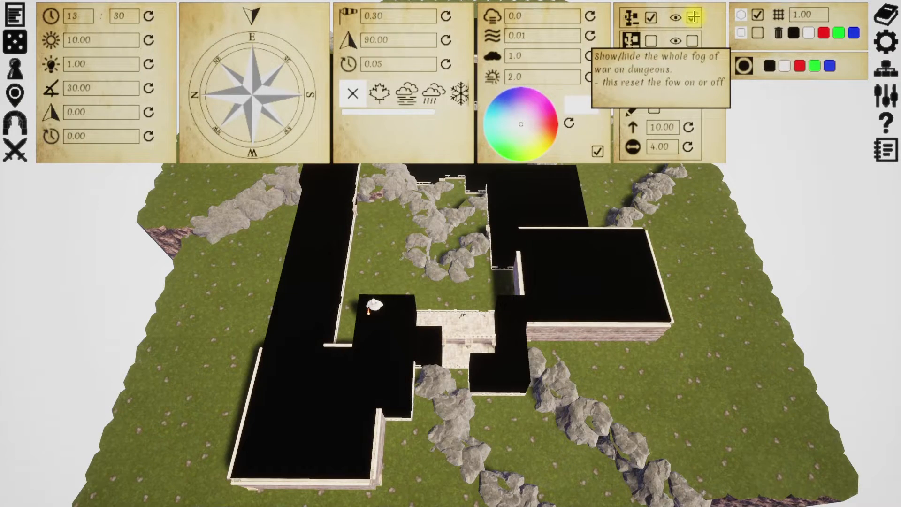
pyautogui.click(649, 16)
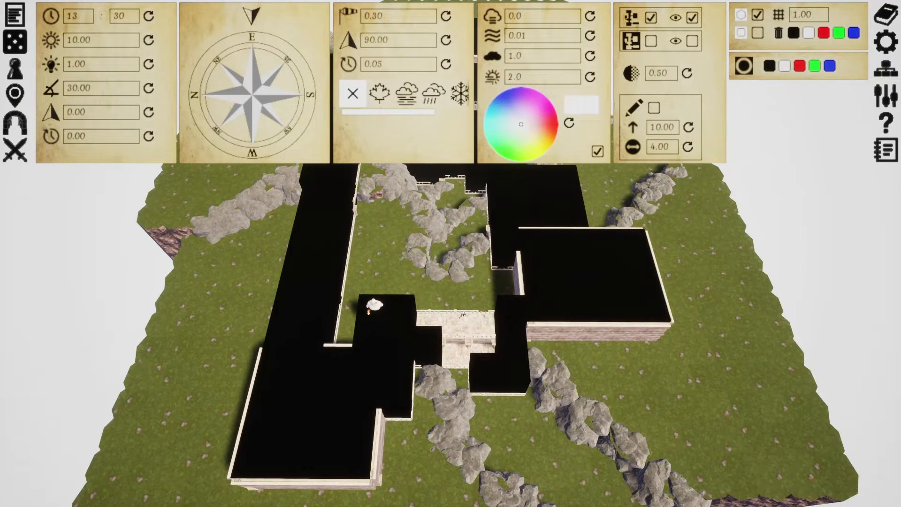
# Set the fog of war cell height for the dungeon to 15 and apply the dungeon settings
pyautogui.click(21, 131)
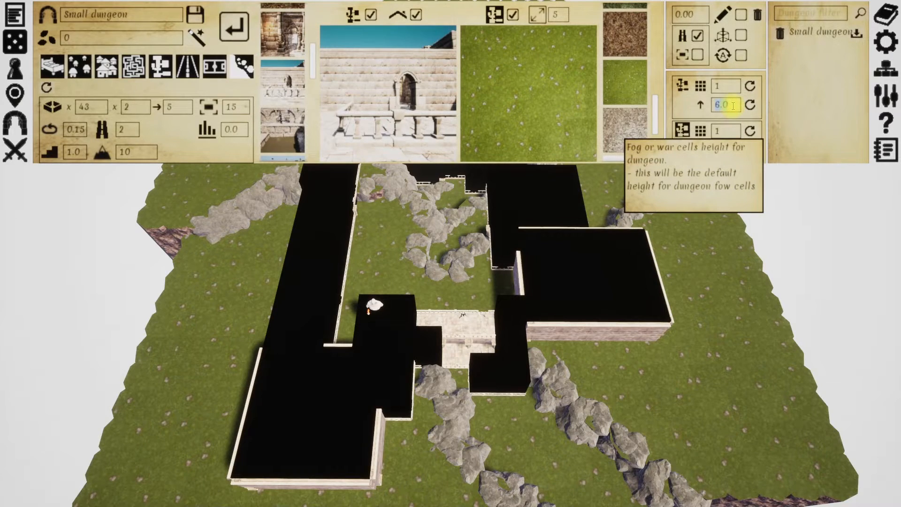
pyautogui.press('Return')
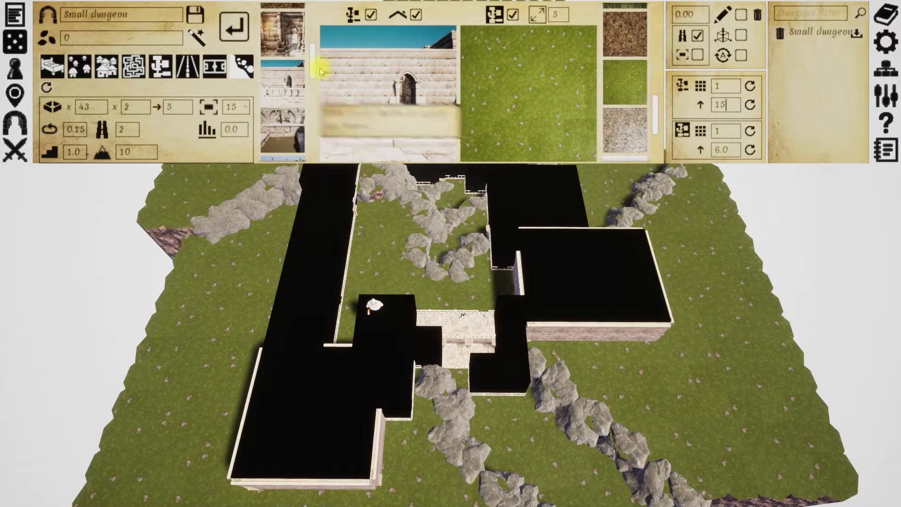
pyautogui.click(234, 28)
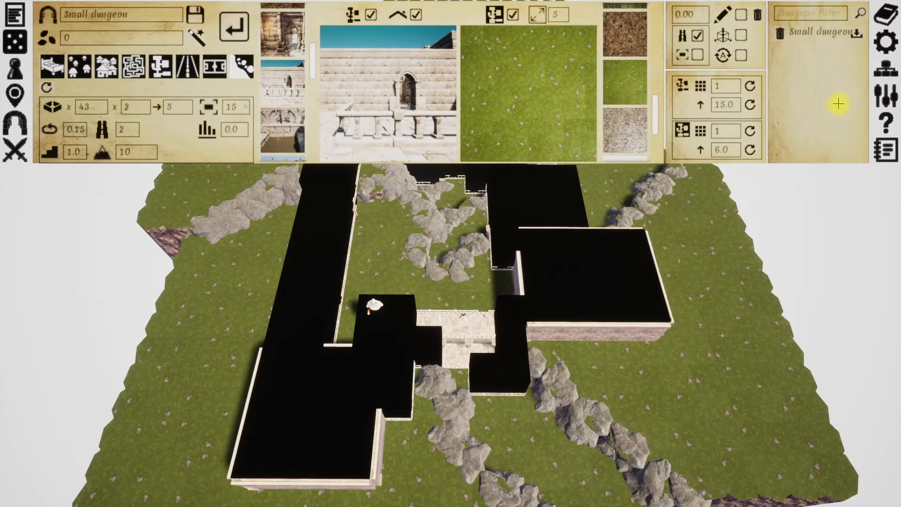
# Turn the use of fog of war on the dungeon off and on to rebuild the fog with the 15-high cells
pyautogui.click(884, 93)
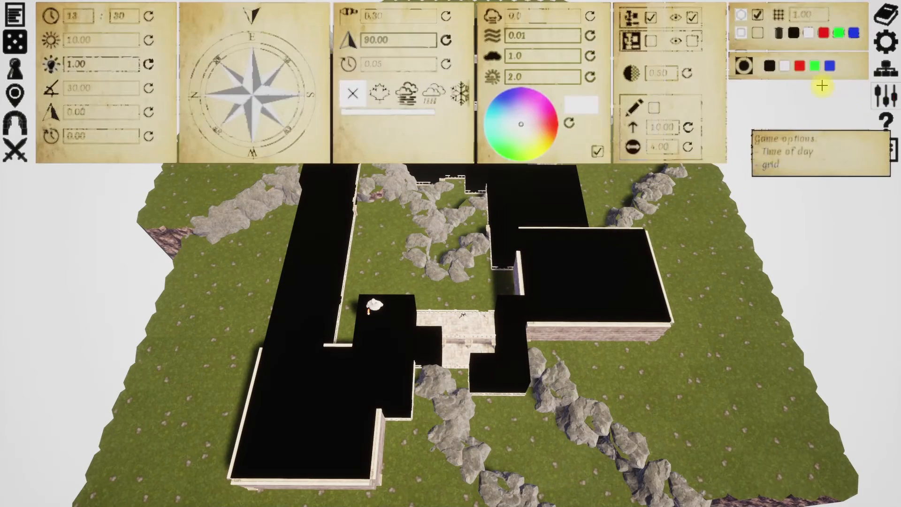
pyautogui.click(650, 18)
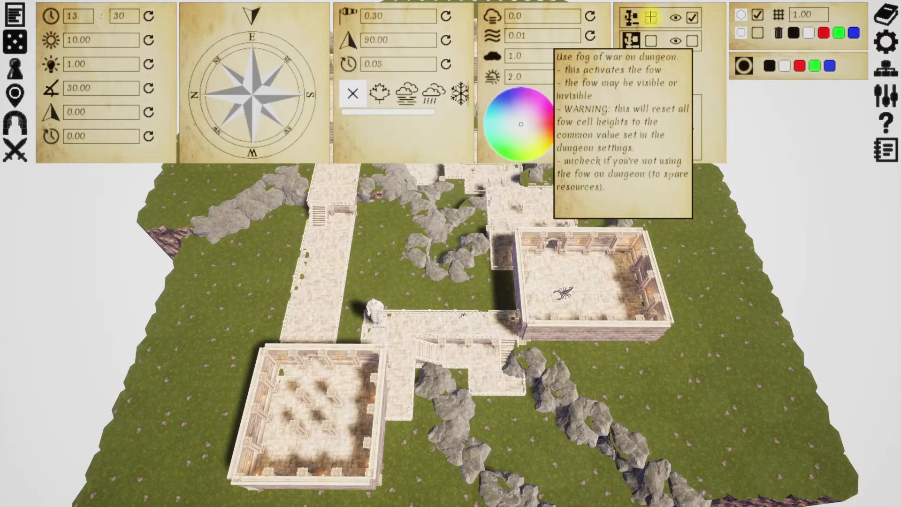
pyautogui.click(650, 17)
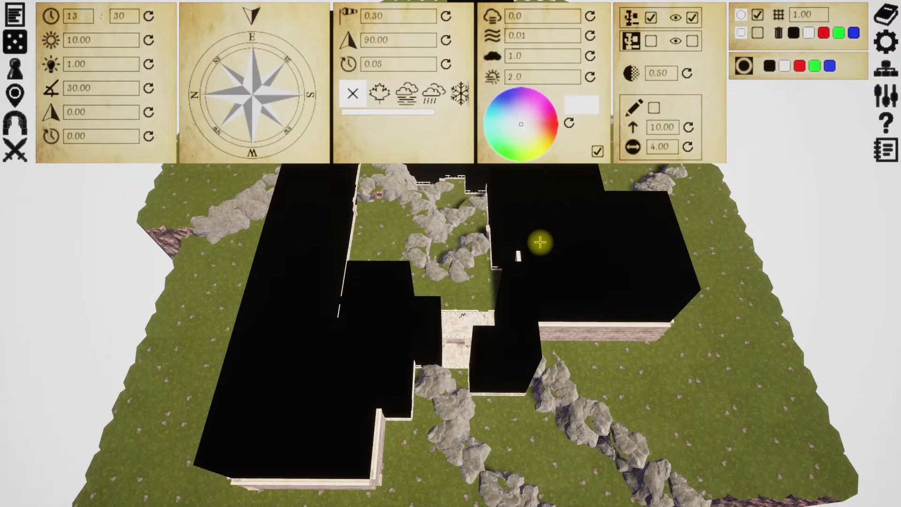
# Check the dungeon's fog of war cell density setting and enable the player option for semi-transparent fog again
pyautogui.click(6, 125)
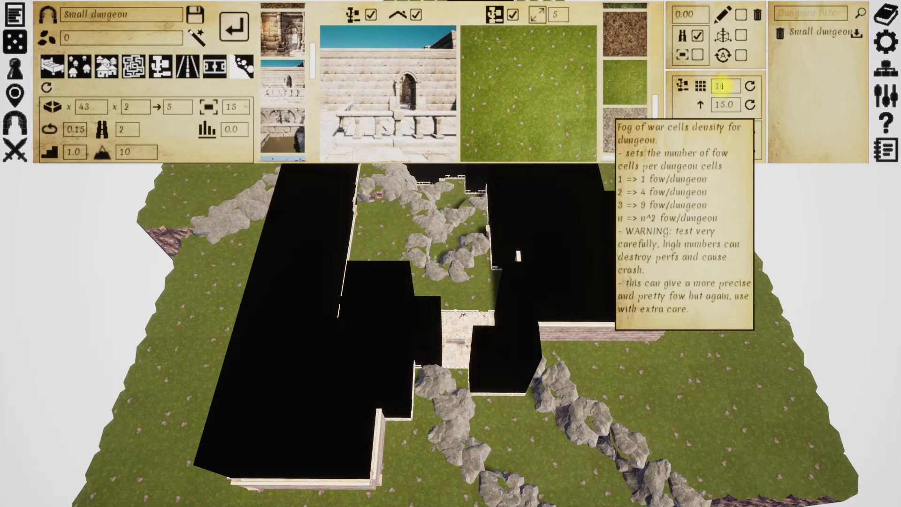
pyautogui.click(721, 86)
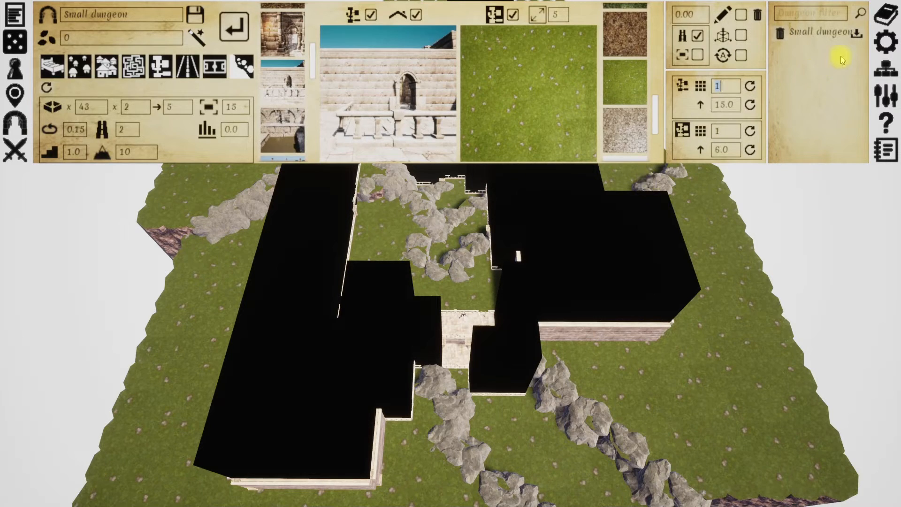
pyautogui.click(885, 42)
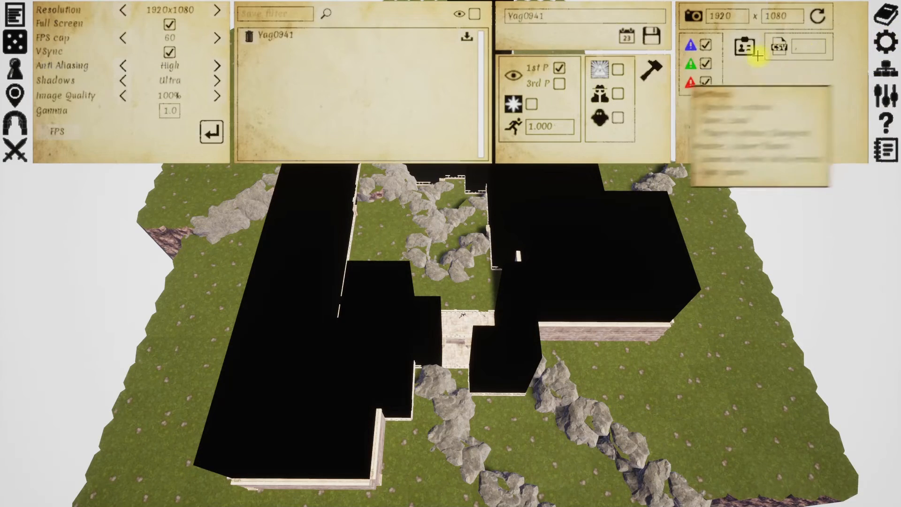
pyautogui.click(618, 70)
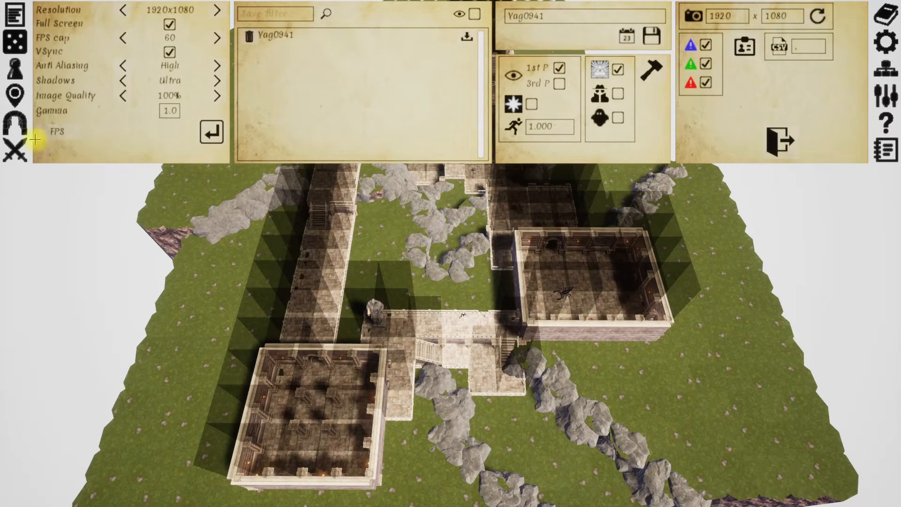
# Set the dungeon's fog of war cell density to 4 and its cell height to 6, and apply the dungeon settings
pyautogui.click(15, 123)
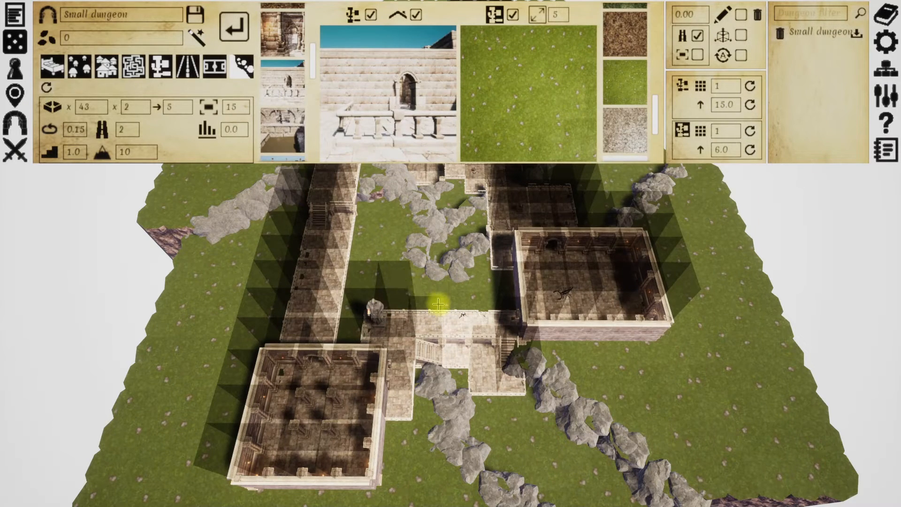
pyautogui.click(727, 86)
pyautogui.write('4')
pyautogui.press('Return')
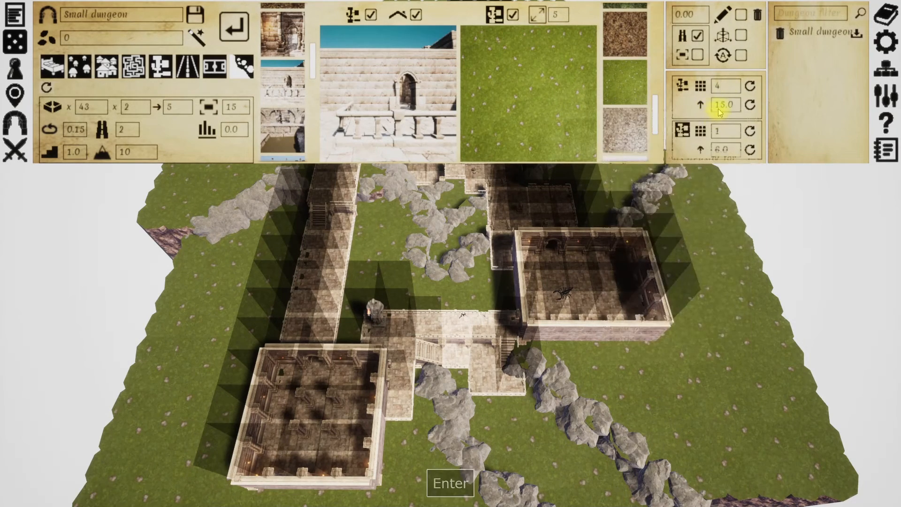
pyautogui.click(723, 106)
pyautogui.write('6')
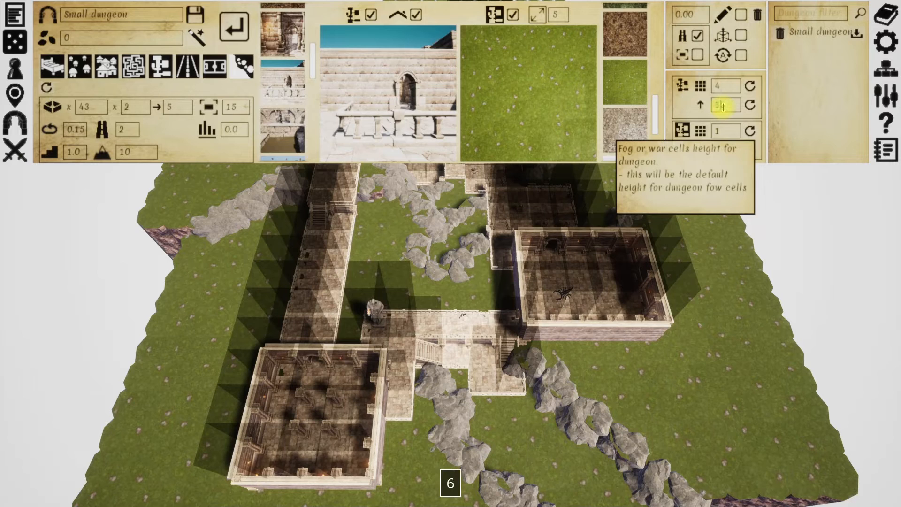
pyautogui.press('Return')
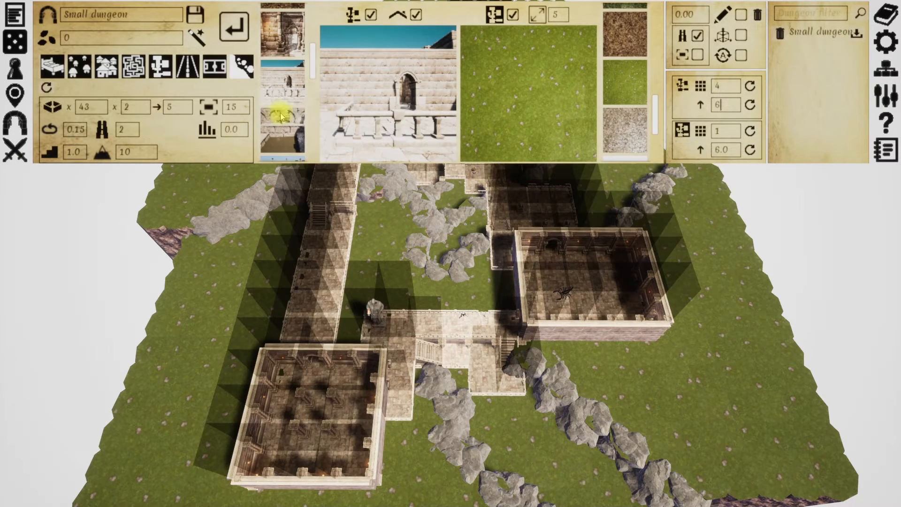
pyautogui.click(237, 23)
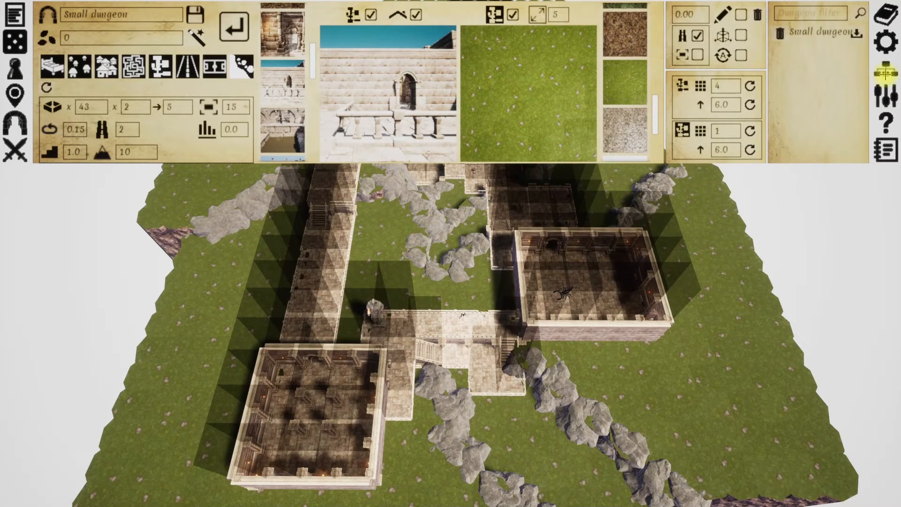
# Deactivate and reactivate the dungeon's fog of war to rebuild it with the new cell density and height
pyautogui.click(886, 94)
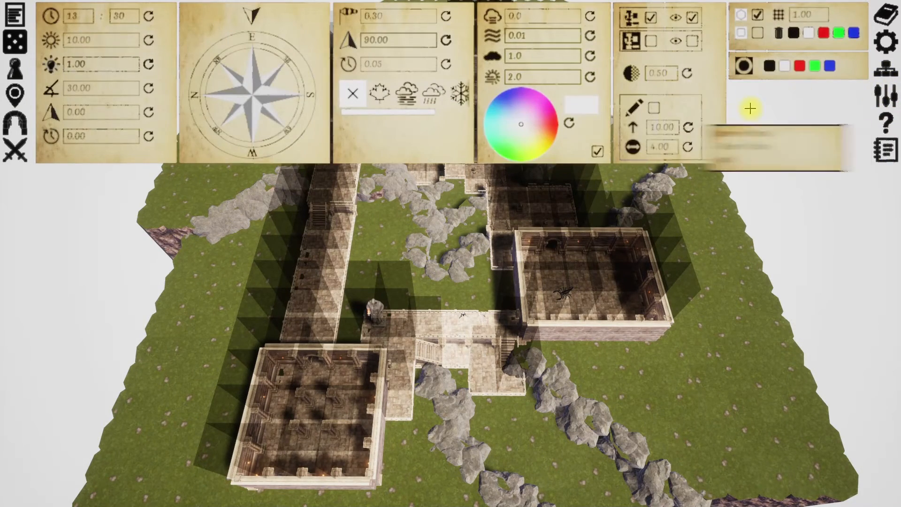
pyautogui.click(651, 18)
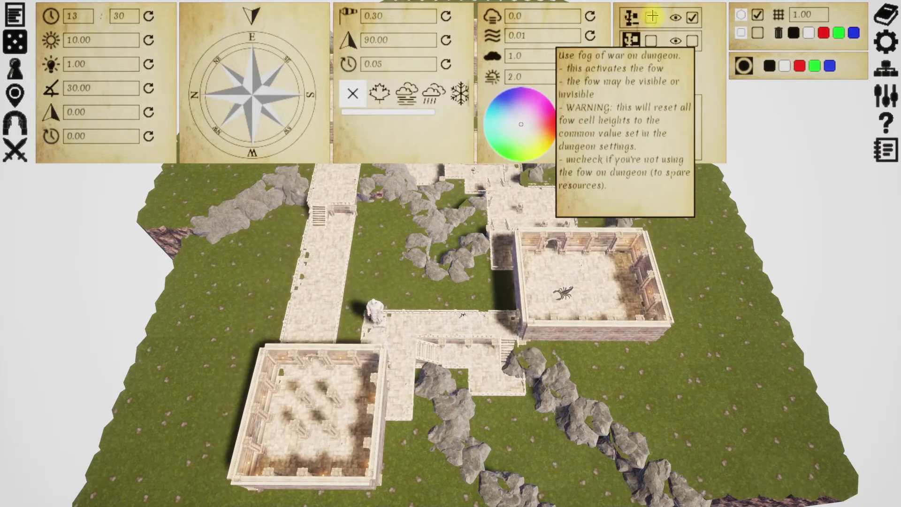
pyautogui.click(650, 17)
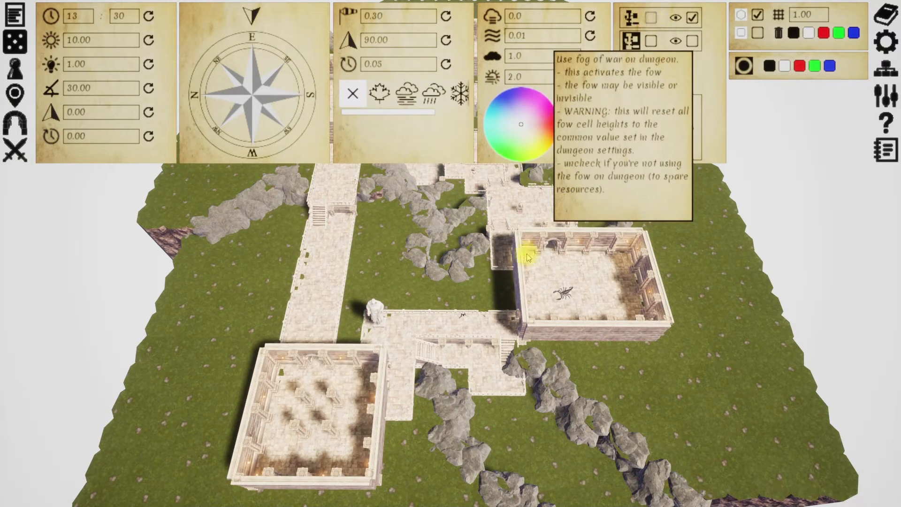
# Select the character on the walkway, move it into the walled room beside the scorpion, and bring it back onto the walkway
pyautogui.click(463, 313)
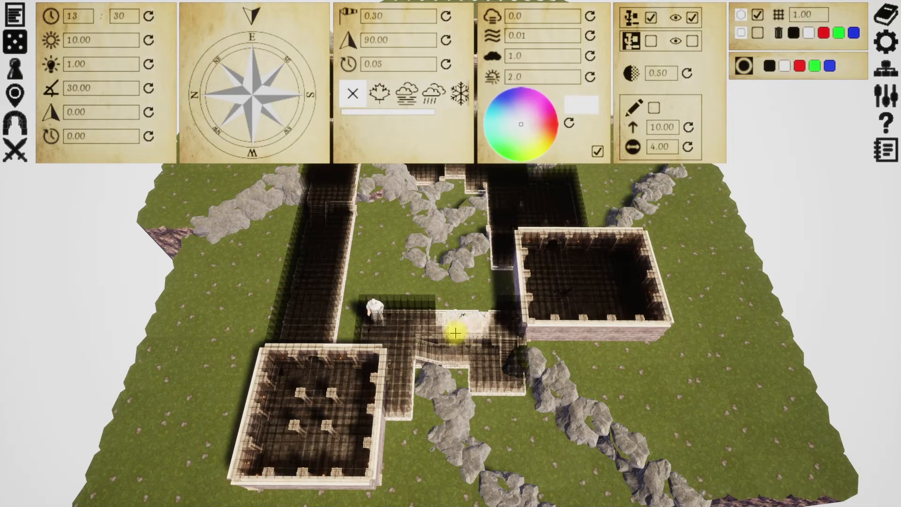
pyautogui.moveTo(451, 330)
pyautogui.mouseDown()
pyautogui.moveTo(491, 317)
pyautogui.moveTo(539, 321)
pyautogui.moveTo(558, 298)
pyautogui.moveTo(557, 308)
pyautogui.mouseUp()
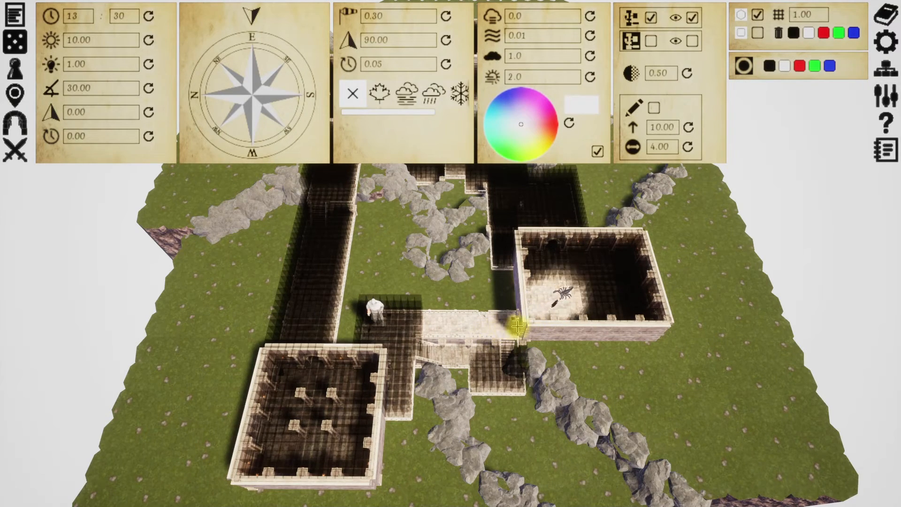
pyautogui.click(451, 325)
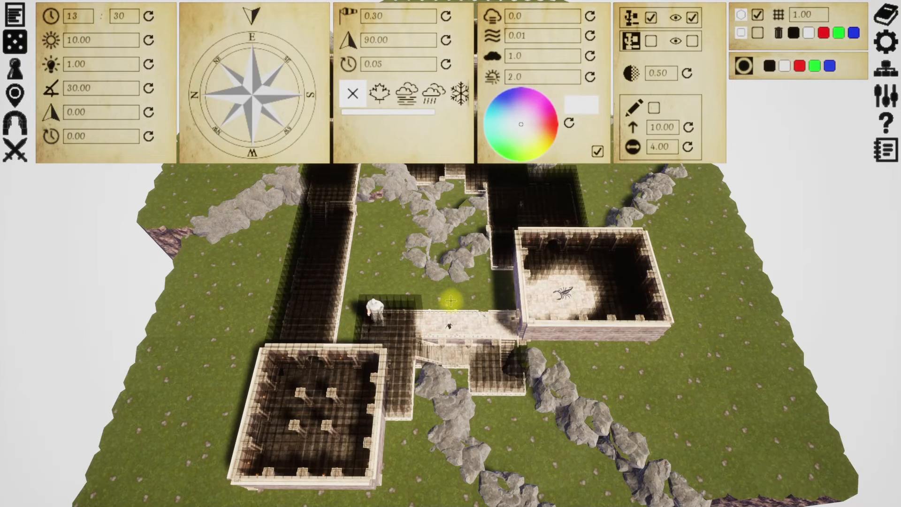